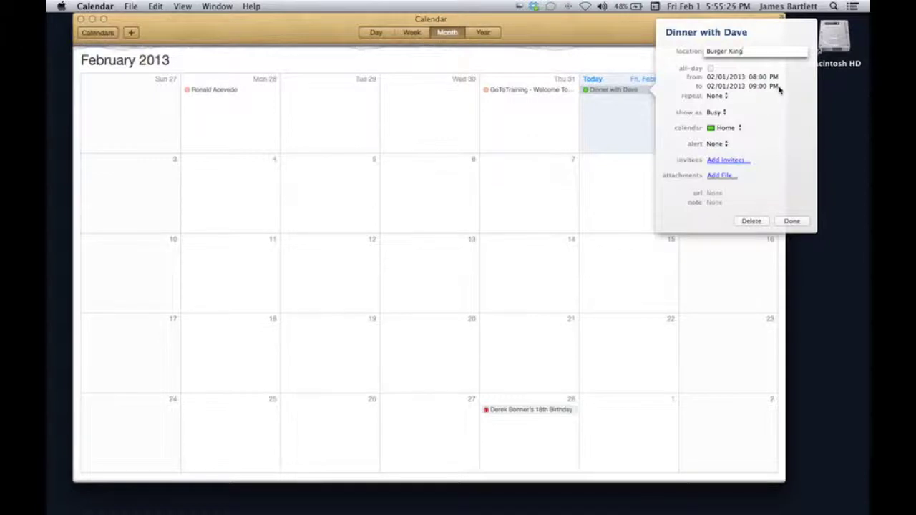
Move Dinner with Dave to On My Mac > Home with an Email alert 15 hours before.
click(741, 129)
click(730, 83)
click(728, 145)
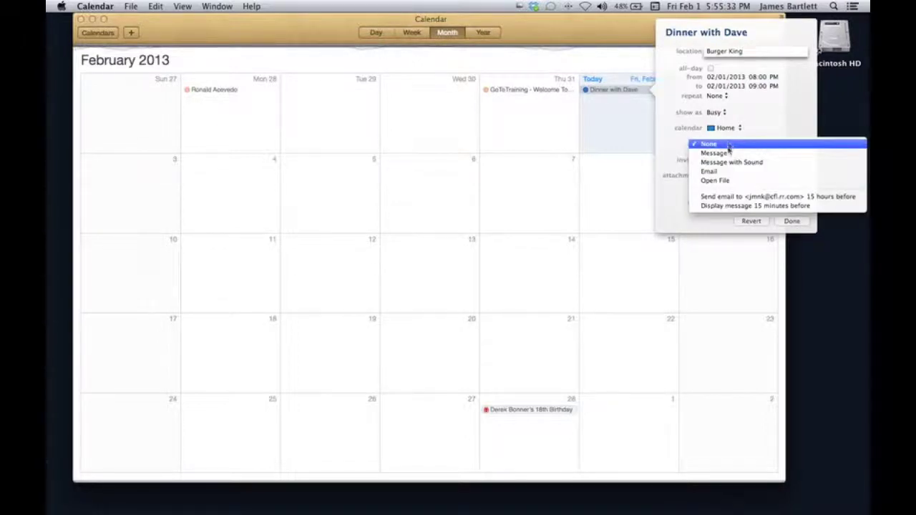
click(724, 171)
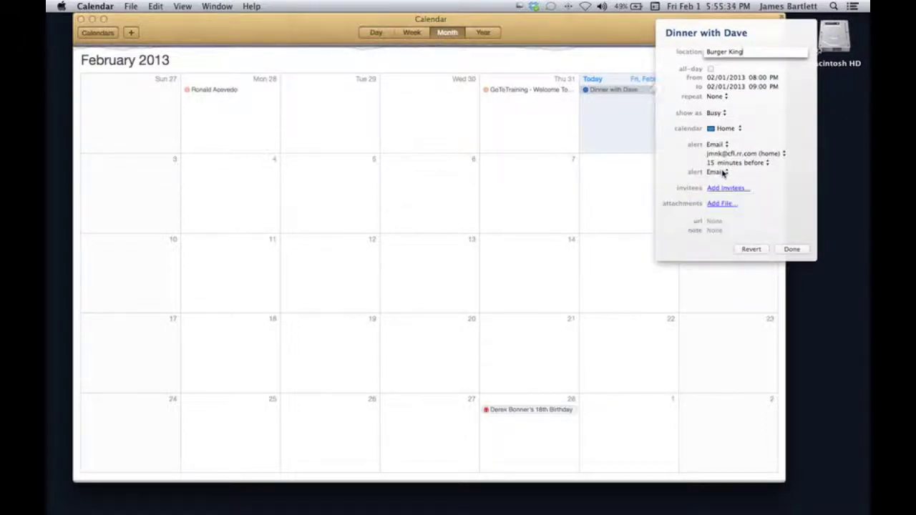
click(768, 163)
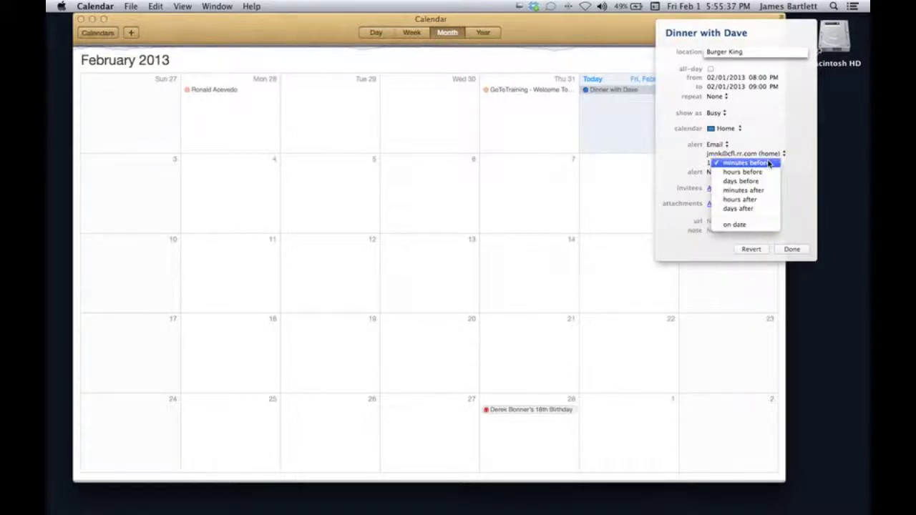
click(764, 172)
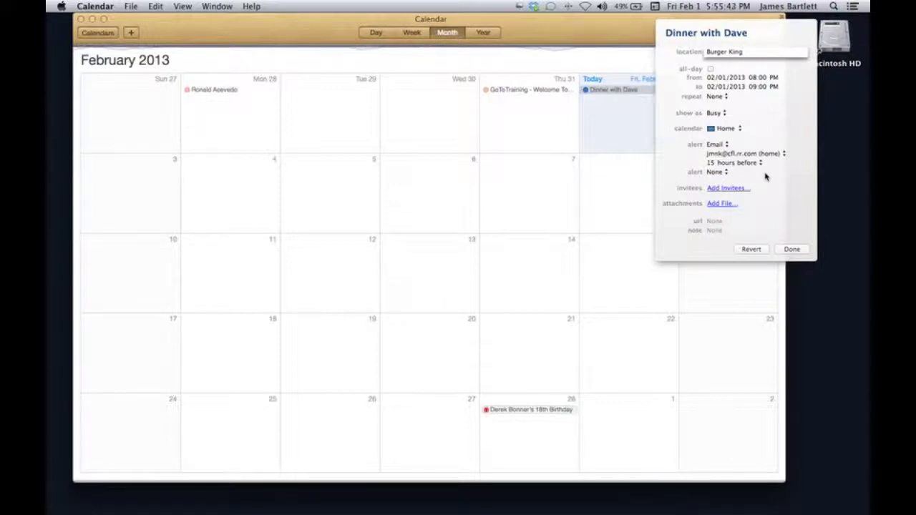
click(790, 250)
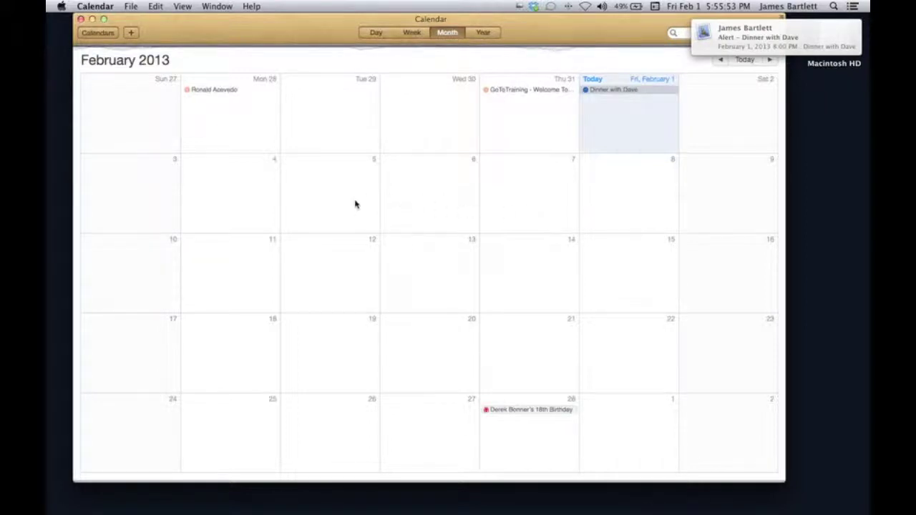
Create an all-day 'Doc Appointment' event on February 5 and open its details.
double_click(324, 169)
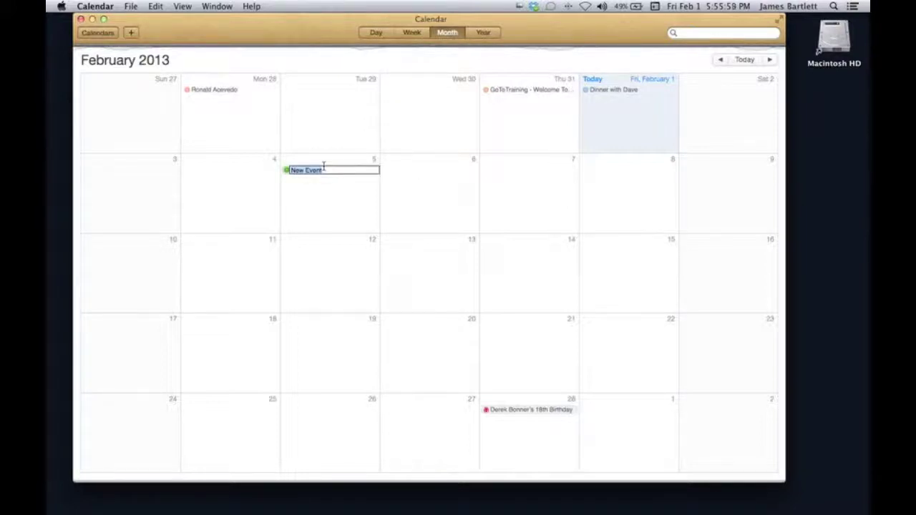
text(Doc Appointment)
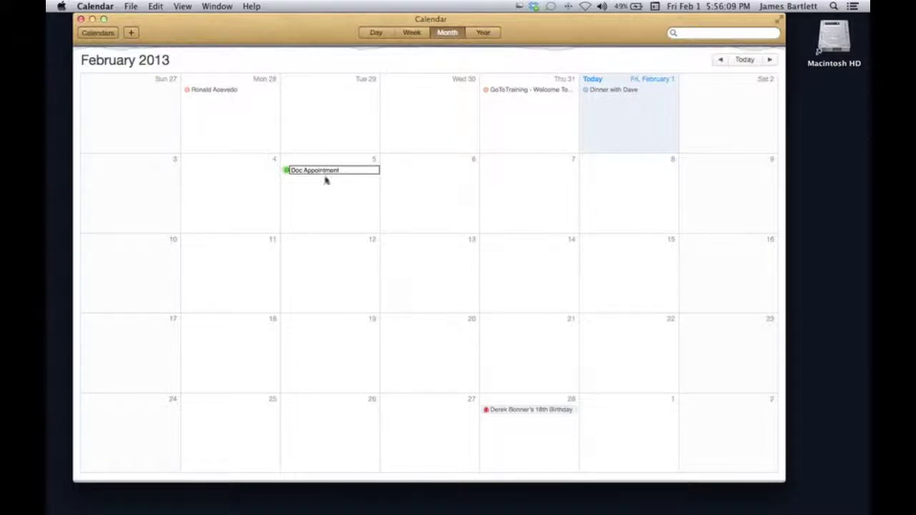
click(334, 197)
click(333, 172)
double_click(333, 172)
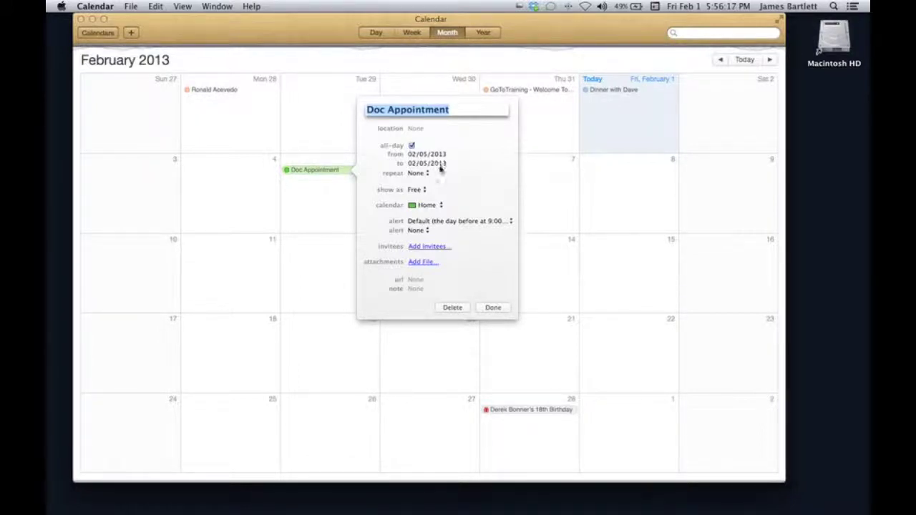
Make Doc Appointment a timed 12:00–1:00 PM event on the On My Mac Home calendar.
click(440, 164)
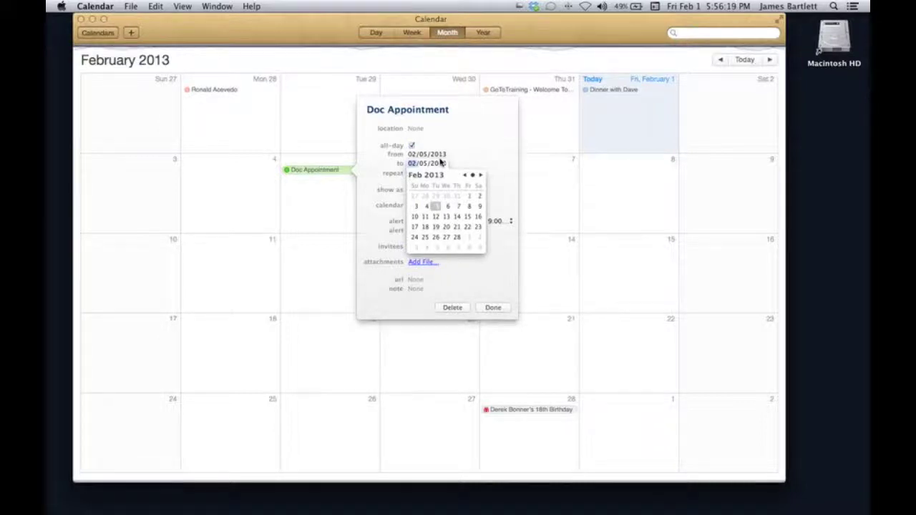
click(455, 160)
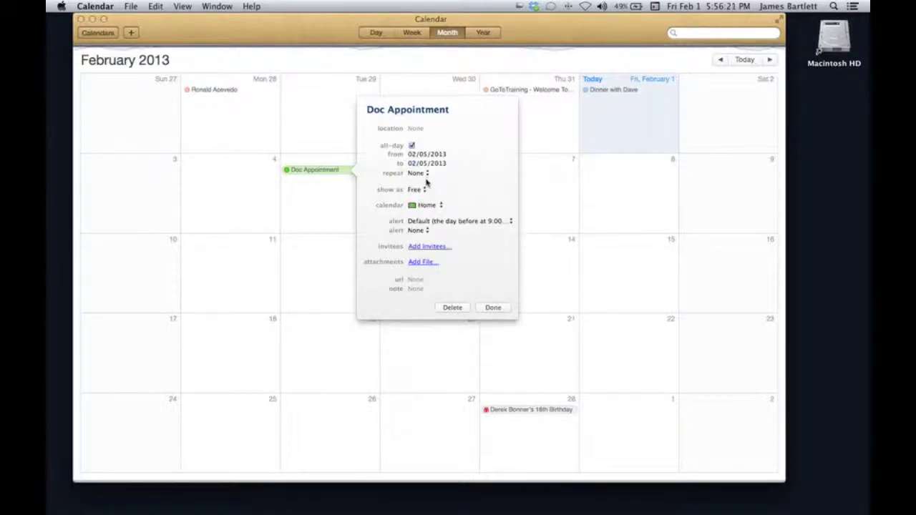
click(412, 146)
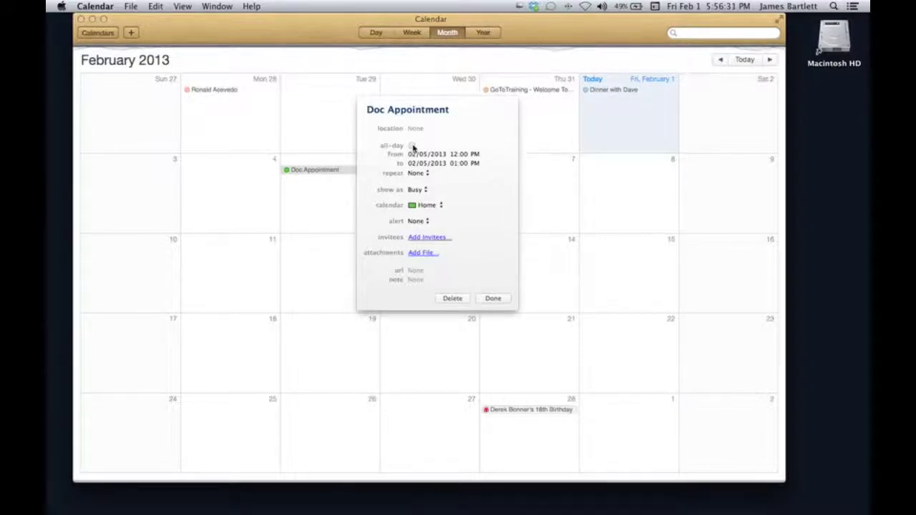
click(412, 145)
click(412, 145)
click(441, 206)
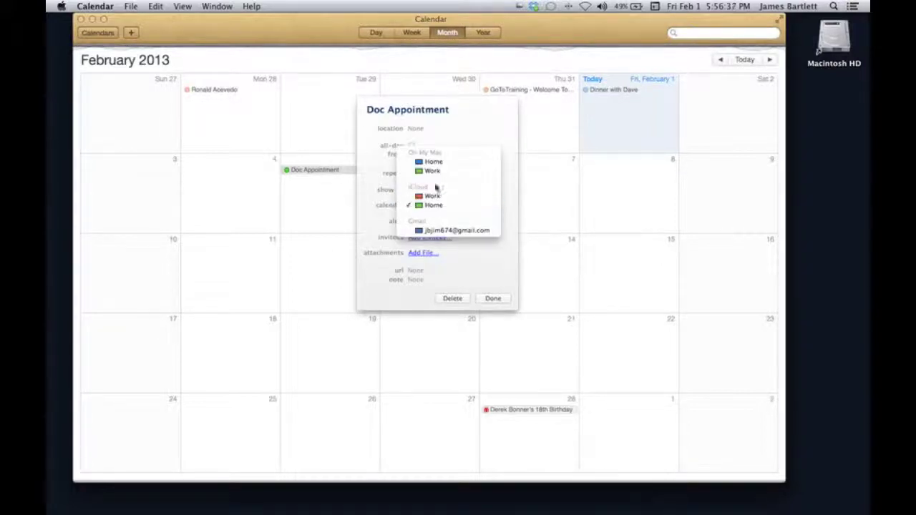
click(435, 163)
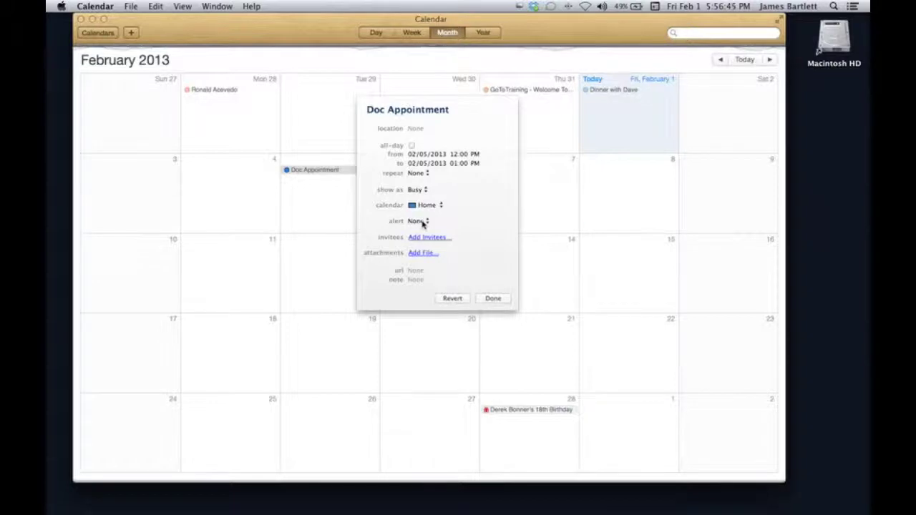
Set Doc Appointment's alert to Email 15 hours before and save its details with Done.
click(422, 222)
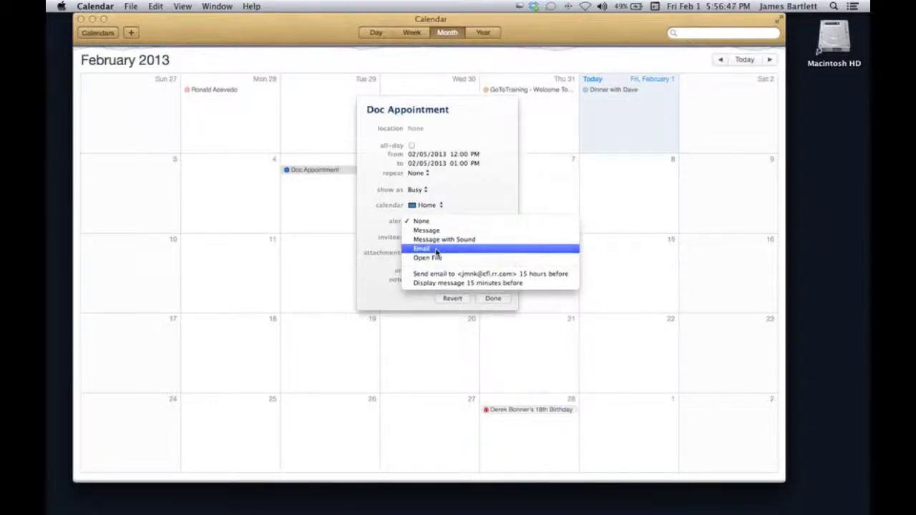
click(436, 251)
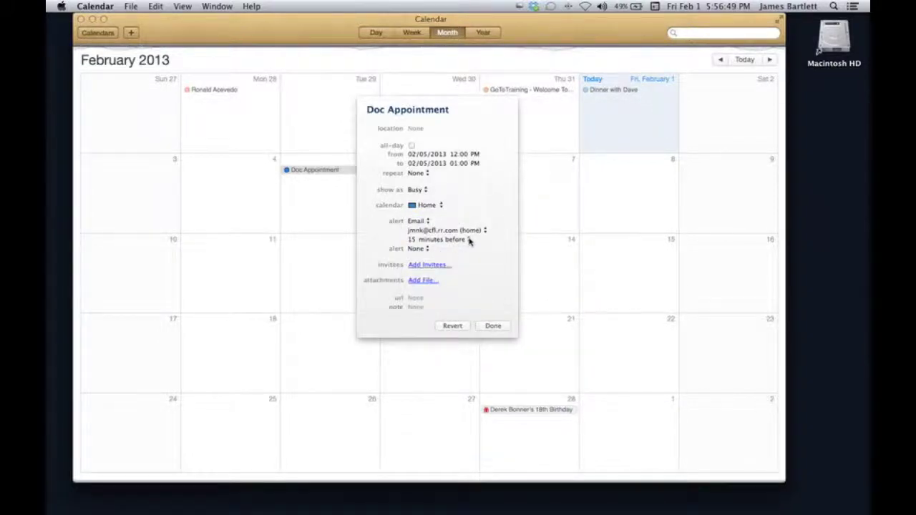
click(468, 240)
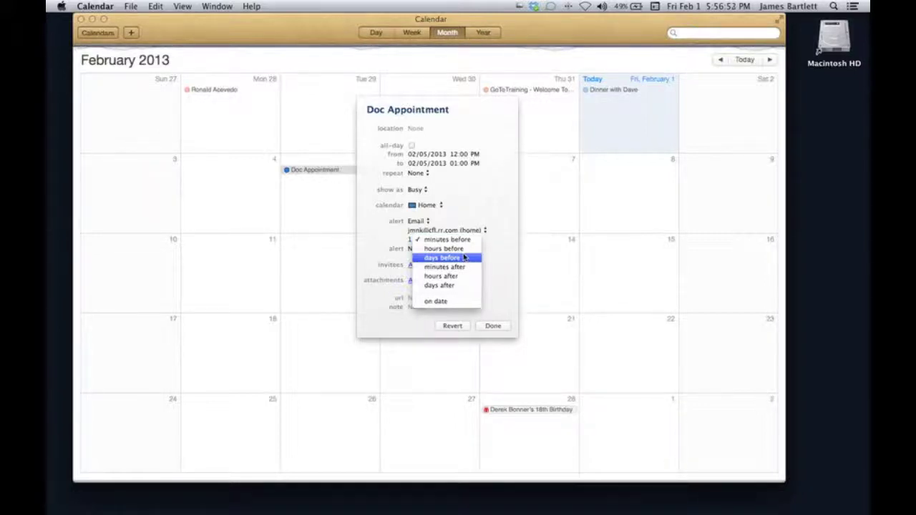
click(462, 251)
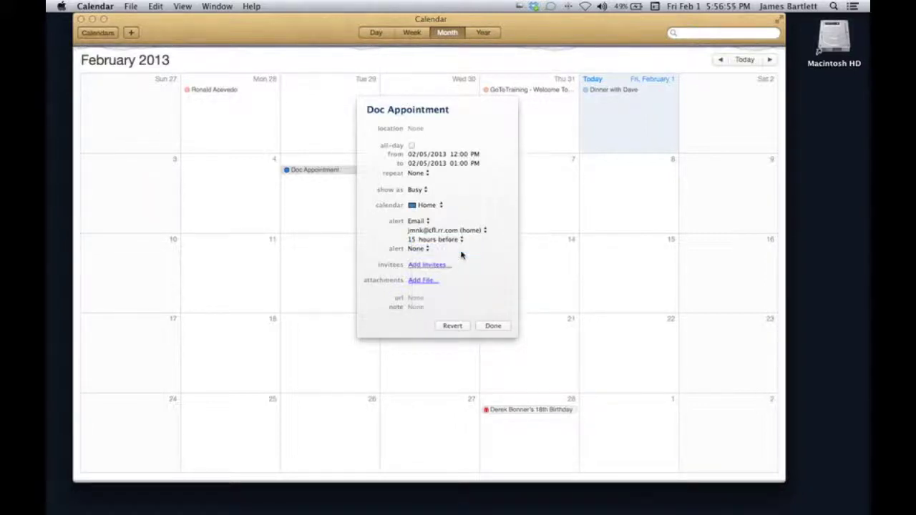
click(492, 325)
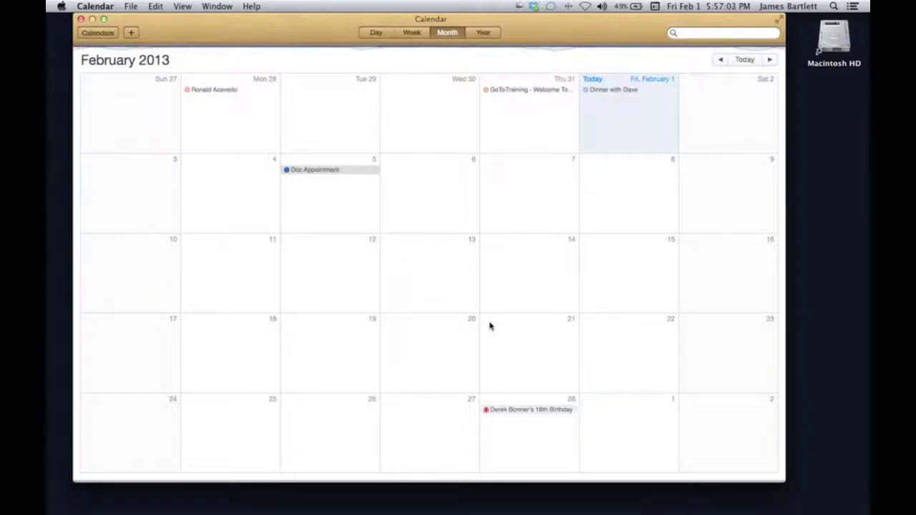
Delete both the Dinner with Dave and Doc Appointment events from the February view.
click(616, 90)
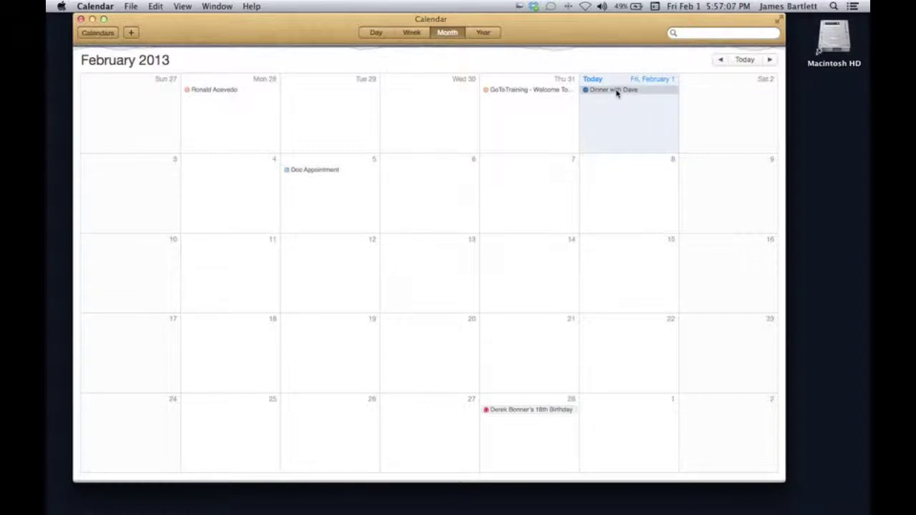
key(Delete)
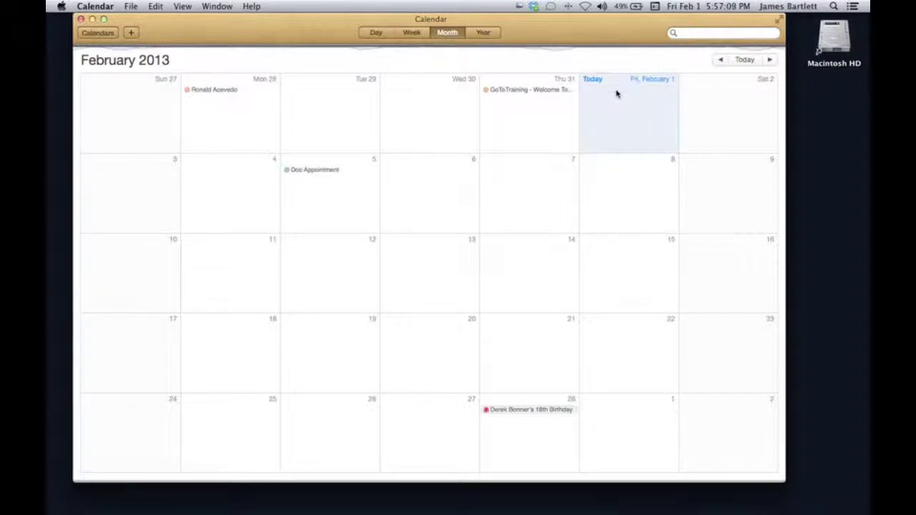
click(321, 172)
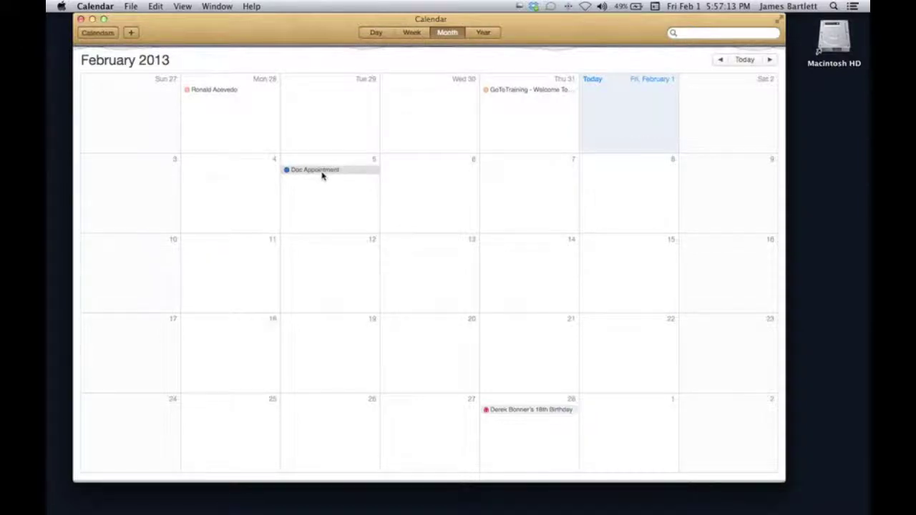
key(Delete)
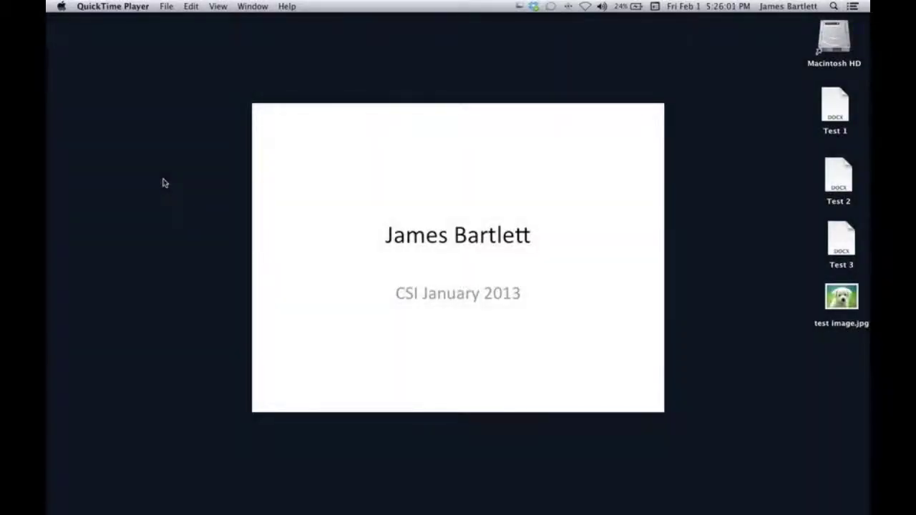
Switch to Finder and create a new burn folder on the desktop from the File menu.
click(207, 52)
click(177, 133)
click(199, 75)
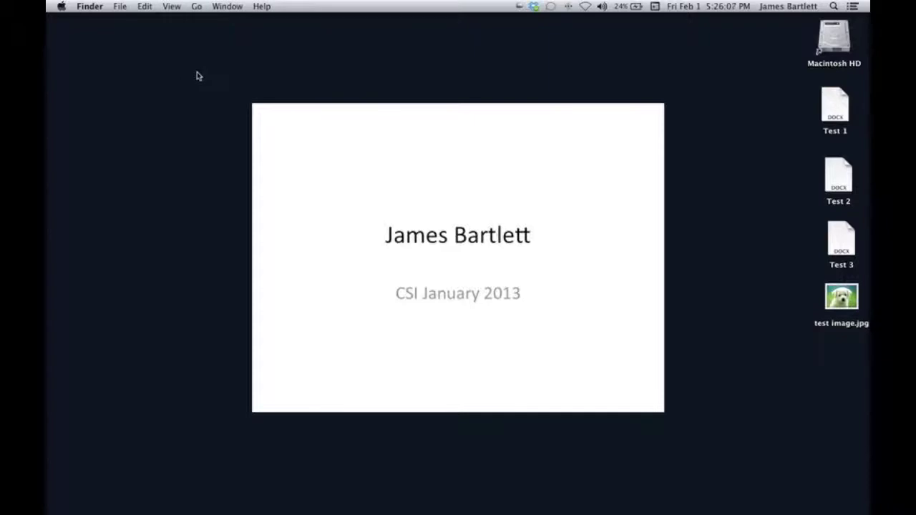
click(120, 8)
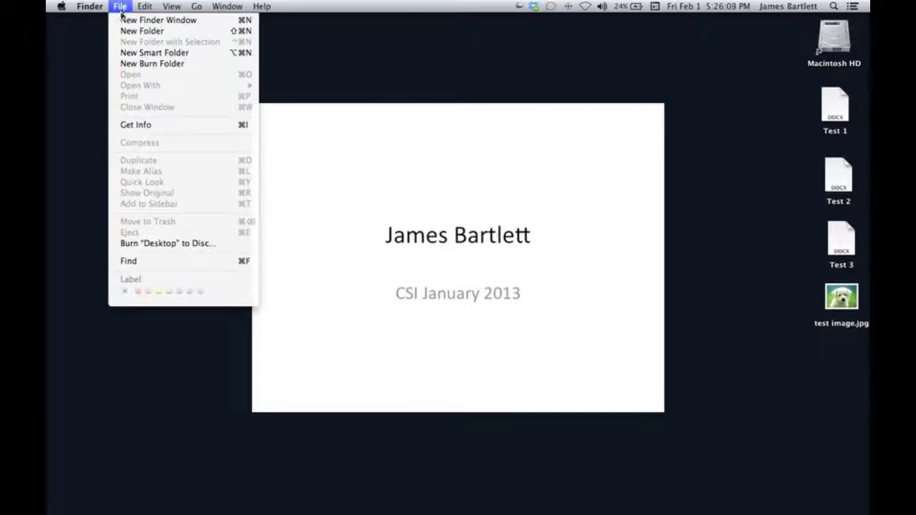
click(156, 66)
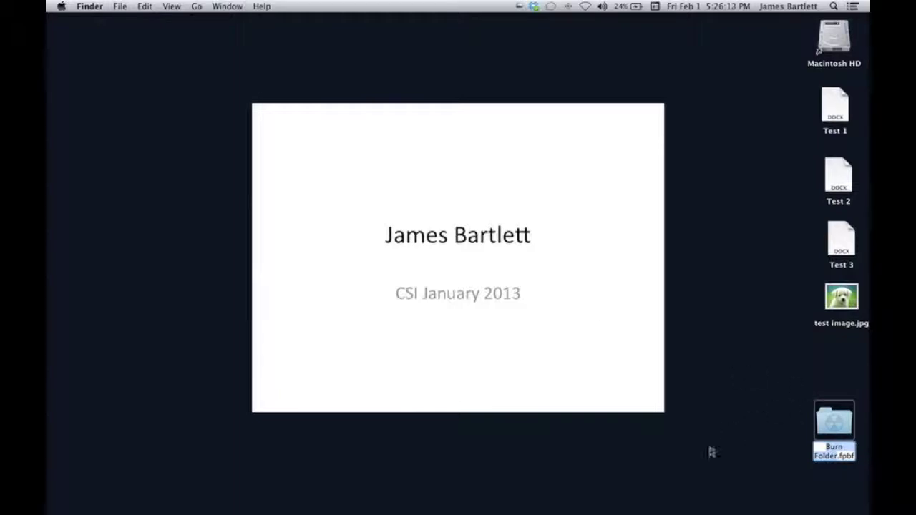
Move the burn folder to the slide's upper right, rename it 'Jim's stuff', and select the test files.
mouse_move(828, 418)
mouse_down()
mouse_move(521, 211)
mouse_move(519, 186)
mouse_move(553, 152)
mouse_up()
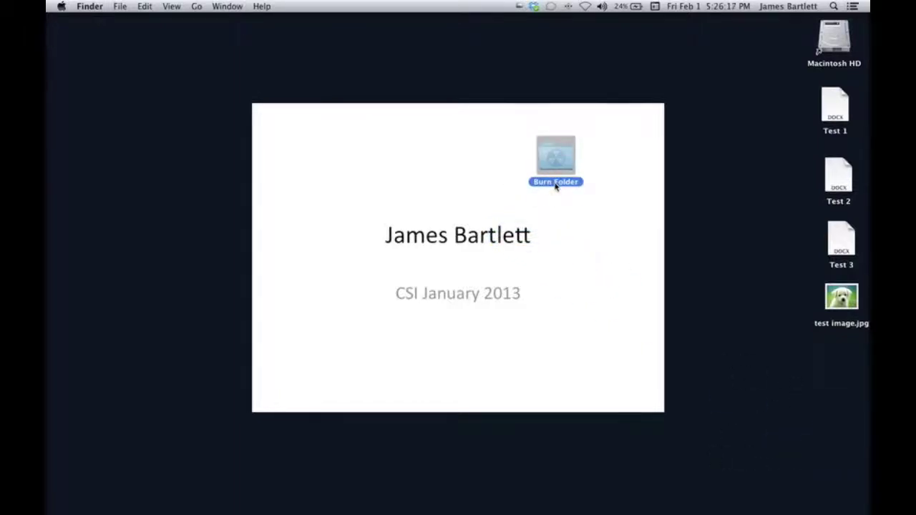
click(555, 184)
key(BackSpace)
text(Jim)
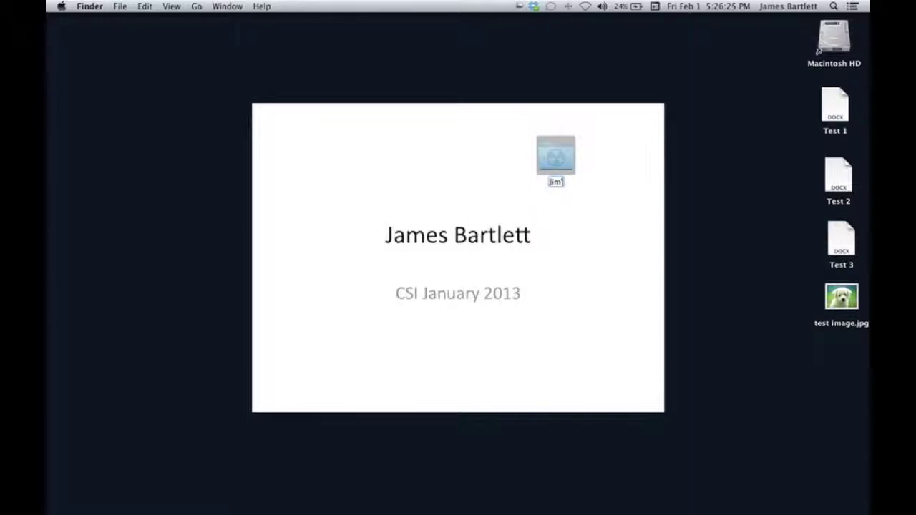
text( s stuff)
key(Return)
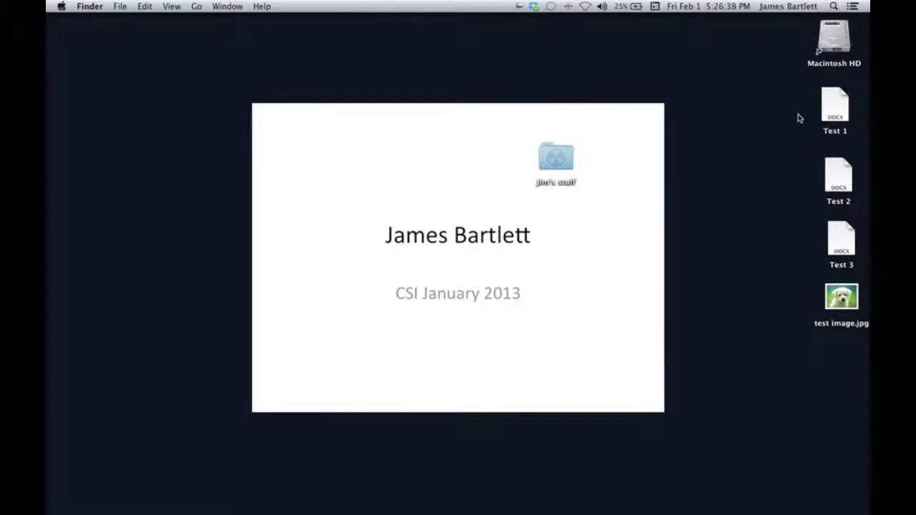
drag(798, 115, 869, 339)
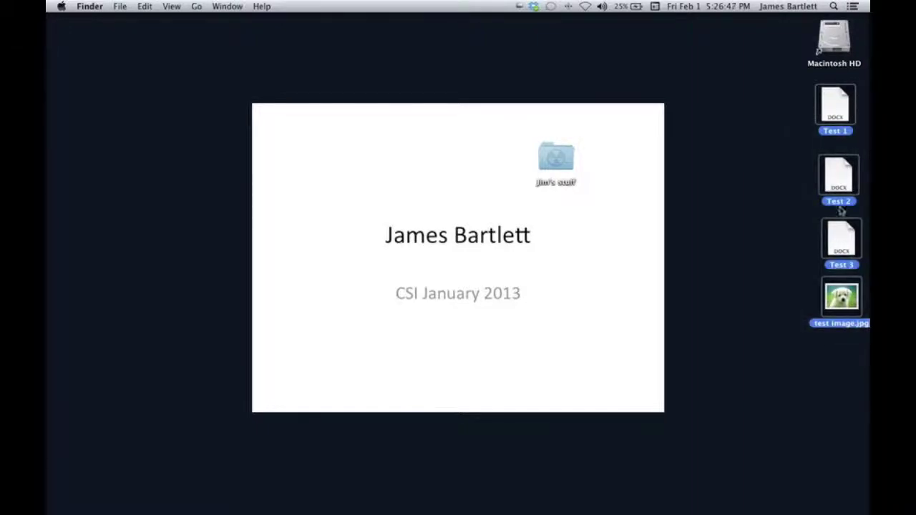
Drag Test 1, Test 2, Test 3 and test image.jpg into Jim's stuff and open it.
drag(839, 182, 554, 160)
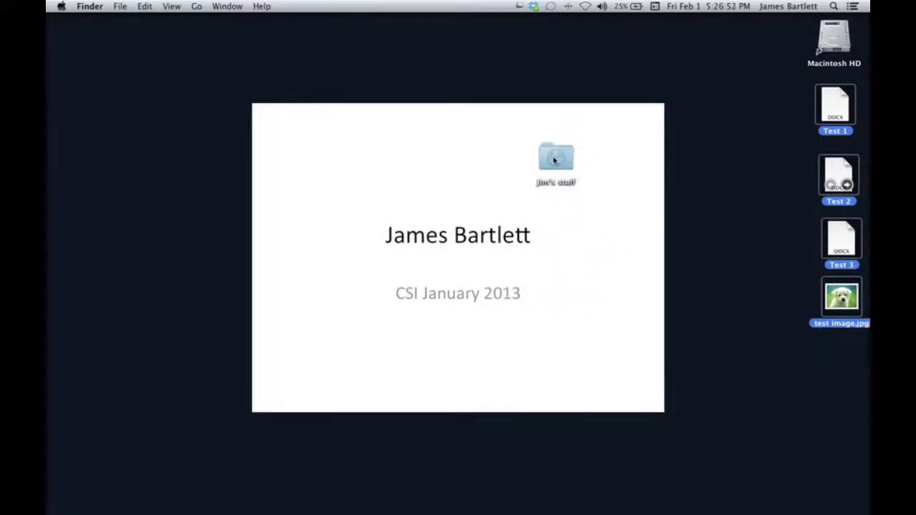
double_click(554, 160)
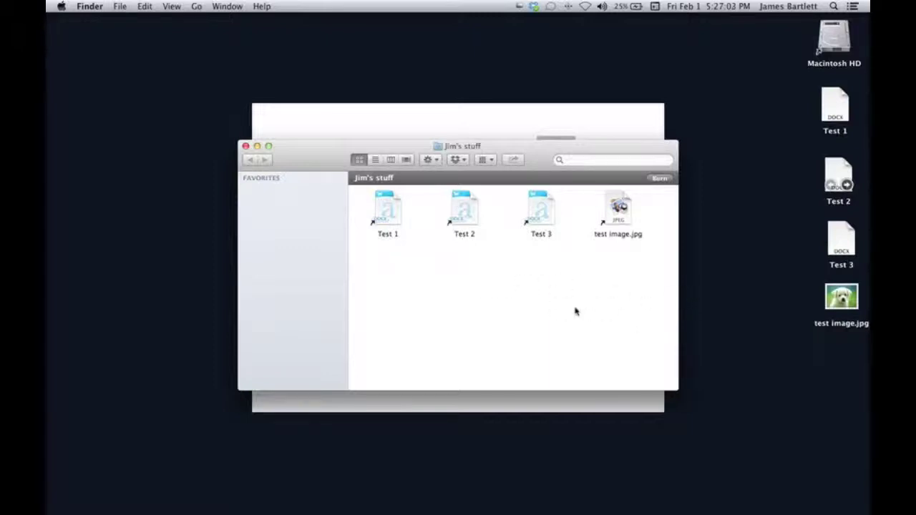
Cancel the disc burn, close the Jim's stuff window, and move its icon to the top right.
click(659, 179)
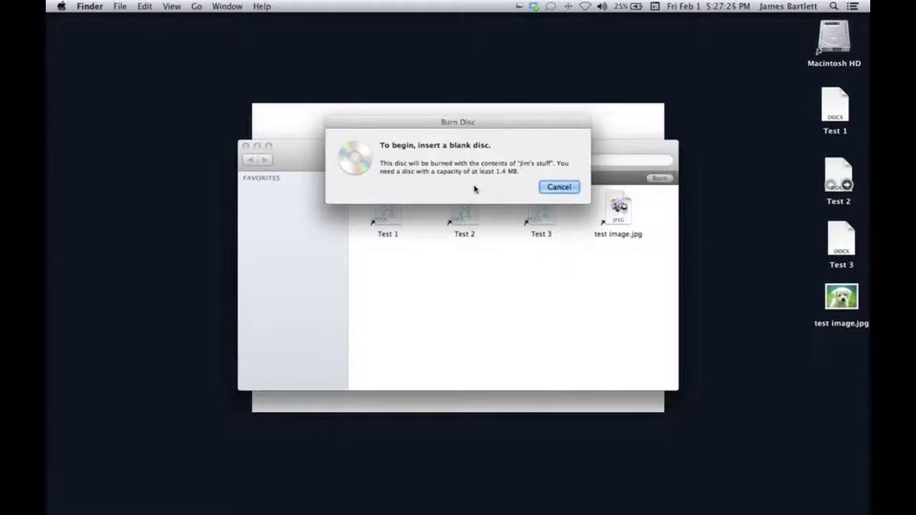
click(561, 186)
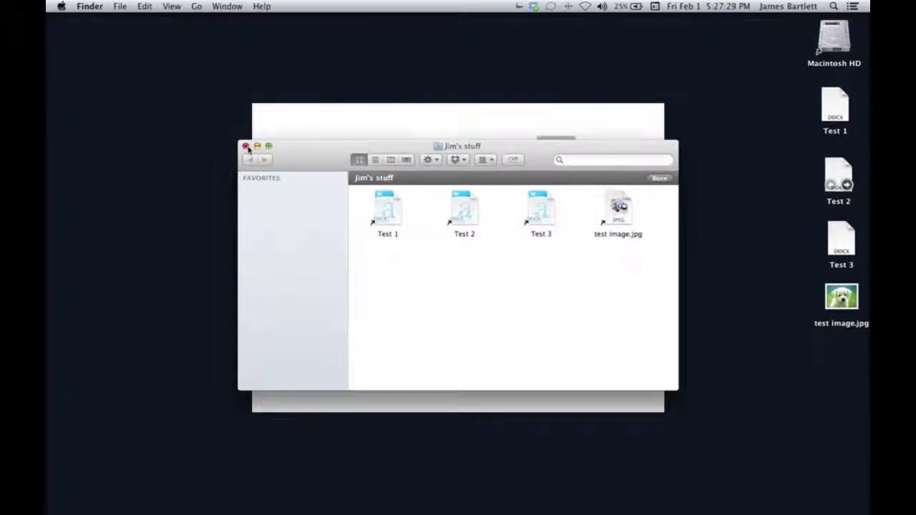
click(246, 146)
drag(570, 150, 669, 61)
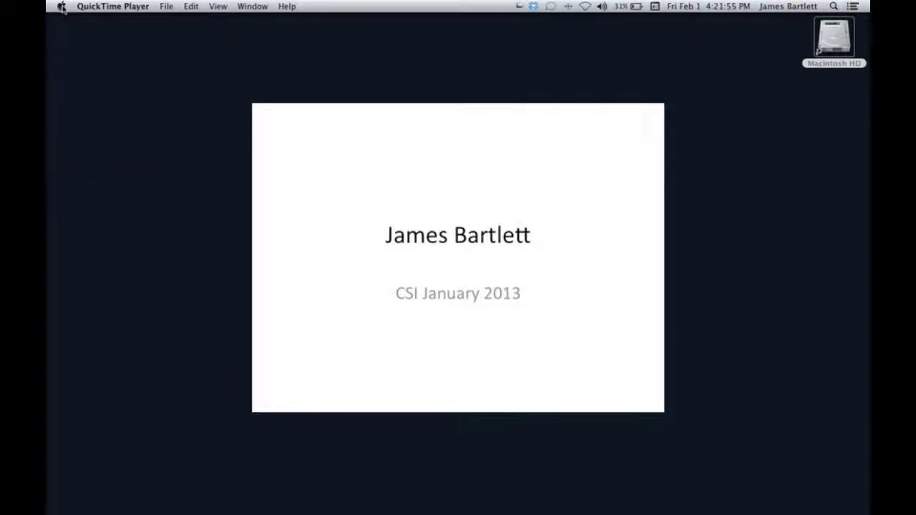
Open Users & Groups in System Preferences and unlock it with the admin password.
click(62, 7)
click(68, 60)
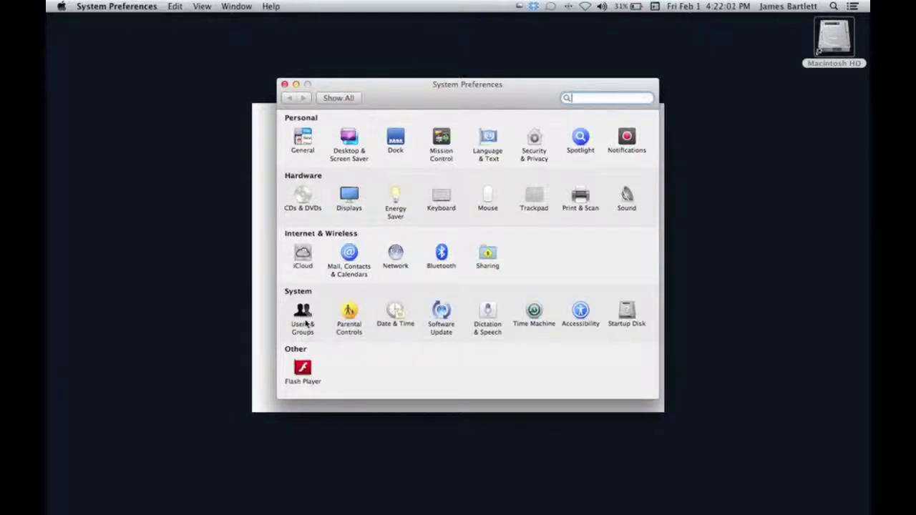
click(302, 315)
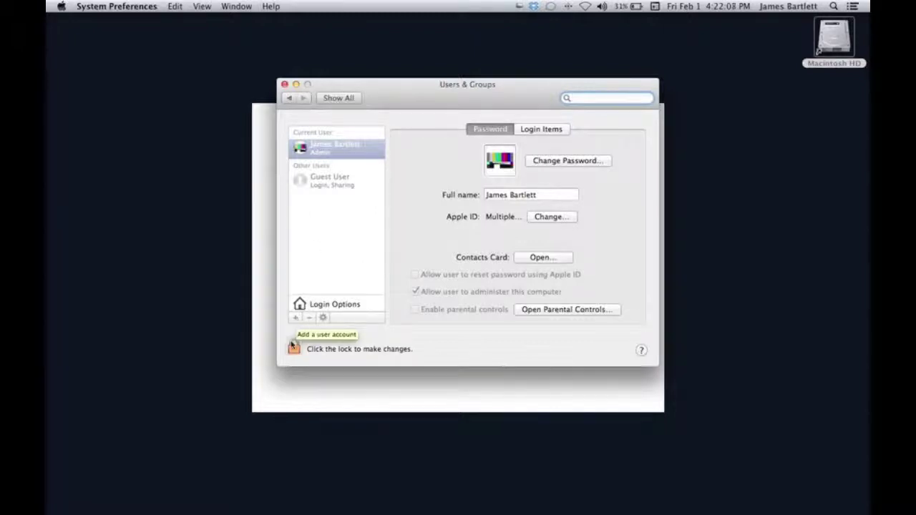
click(293, 347)
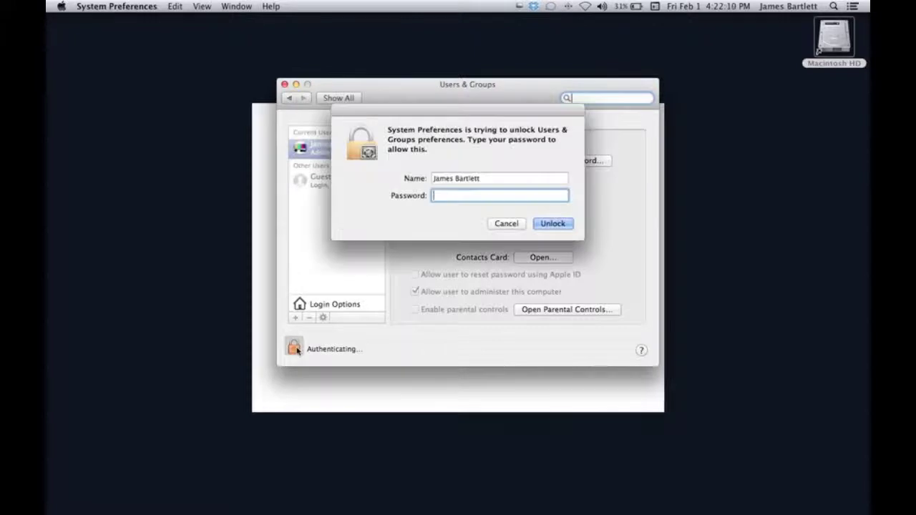
text(••••••)
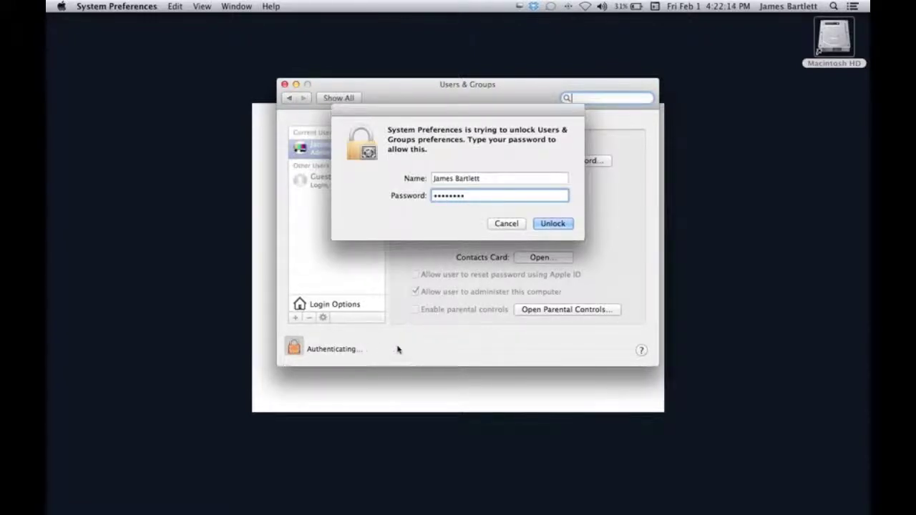
click(548, 225)
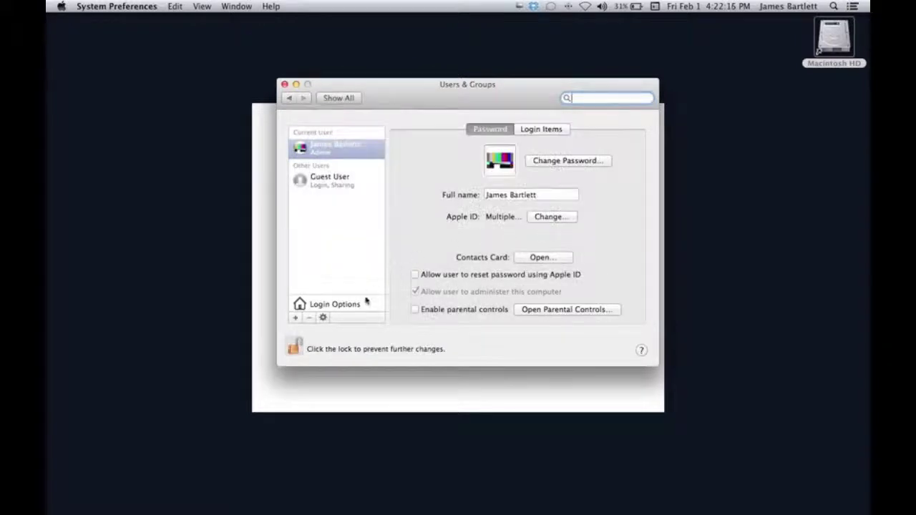
Create a new standard user with a full name, the suggested account name and a password entered twice.
click(296, 318)
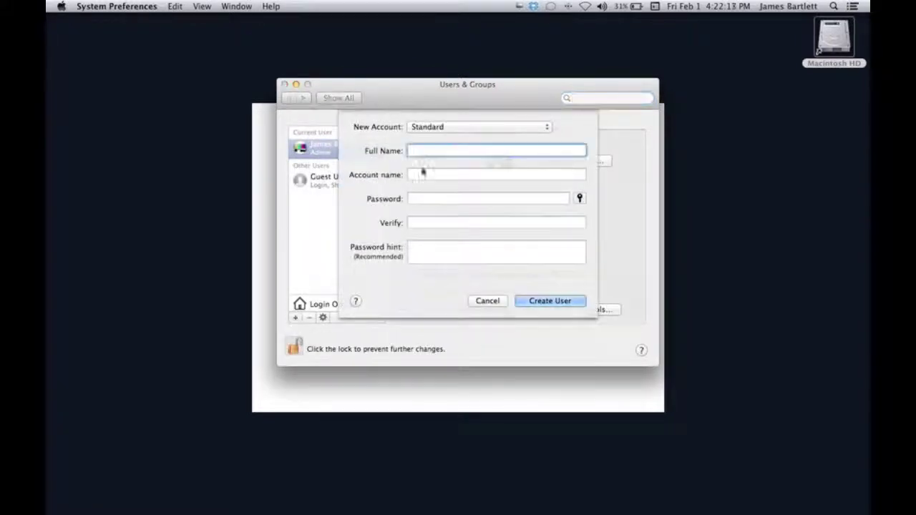
text(John S)
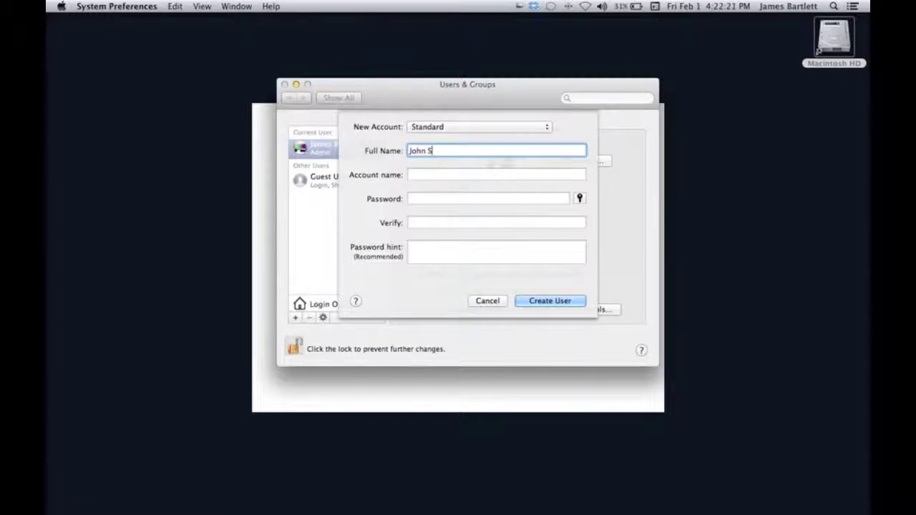
text(mith)
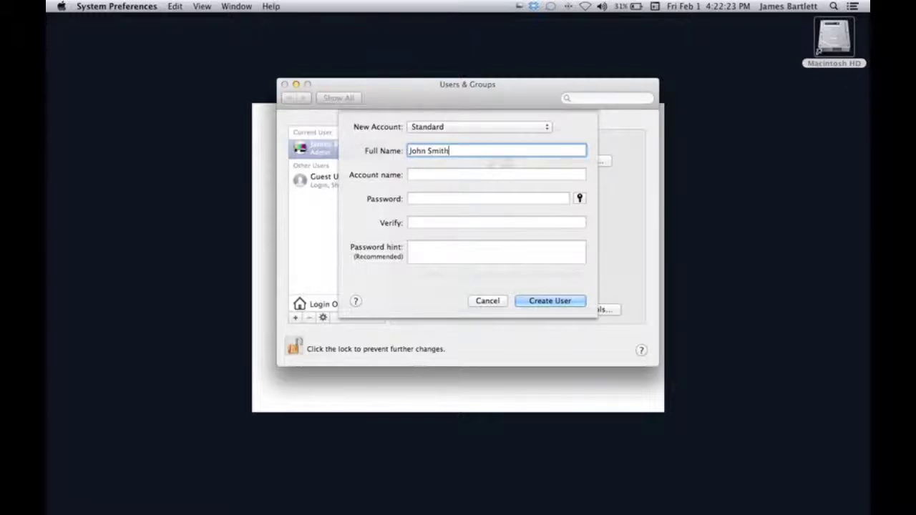
key(Tab)
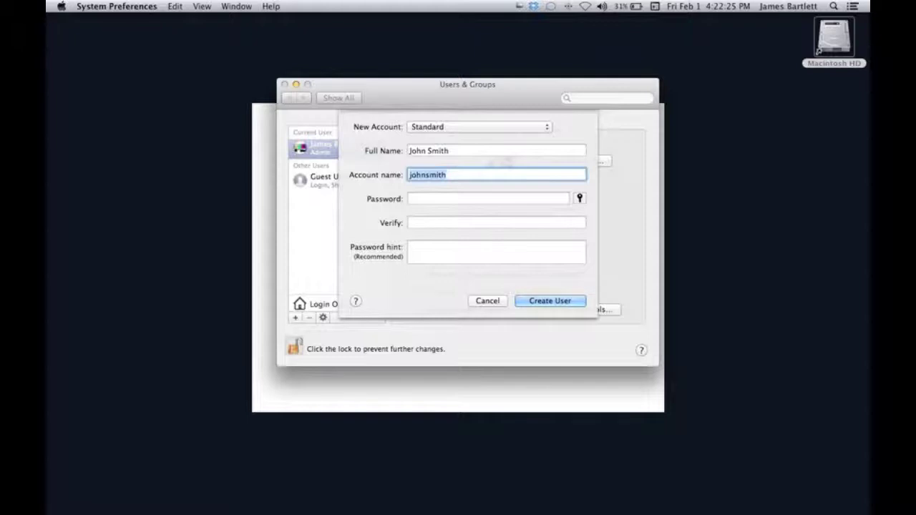
click(489, 198)
text(123456)
key(Tab)
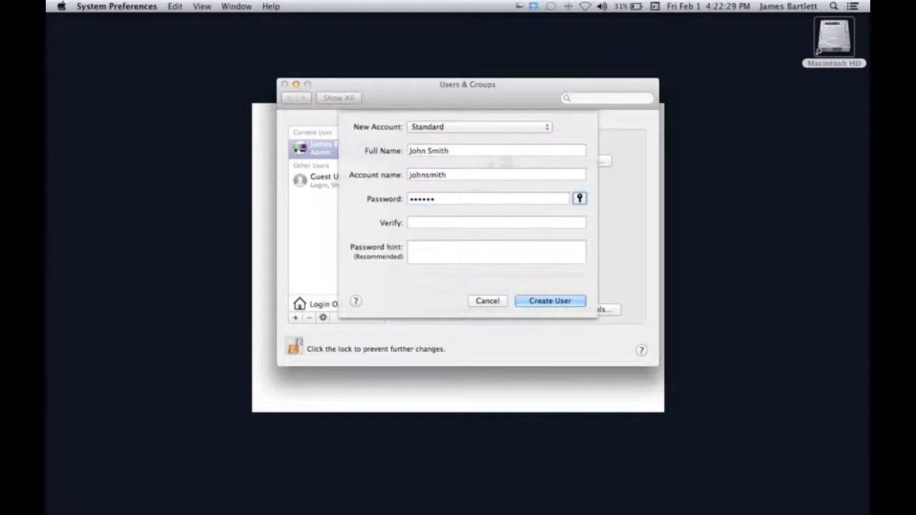
key(Tab)
text(123456)
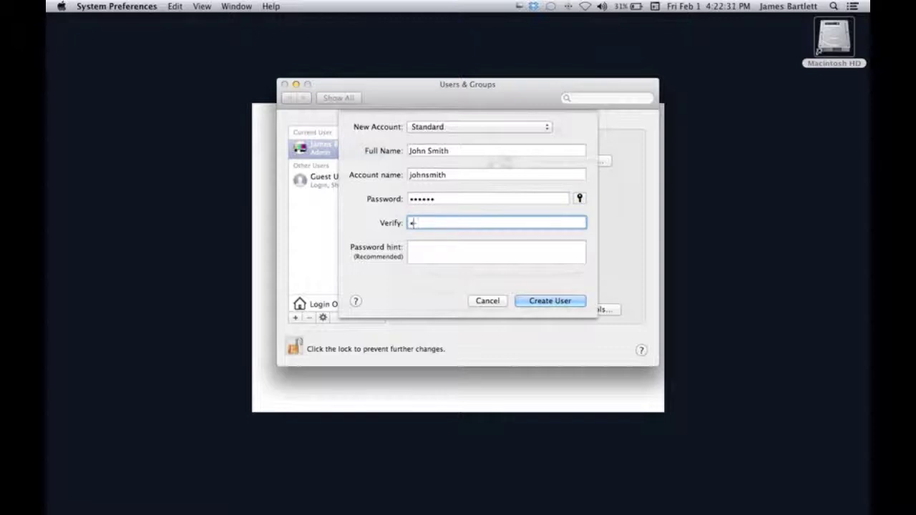
click(417, 249)
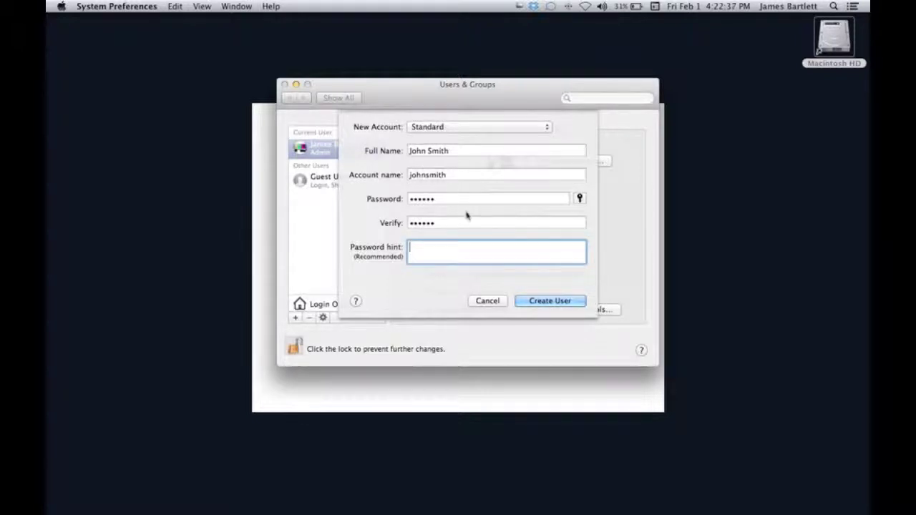
click(544, 301)
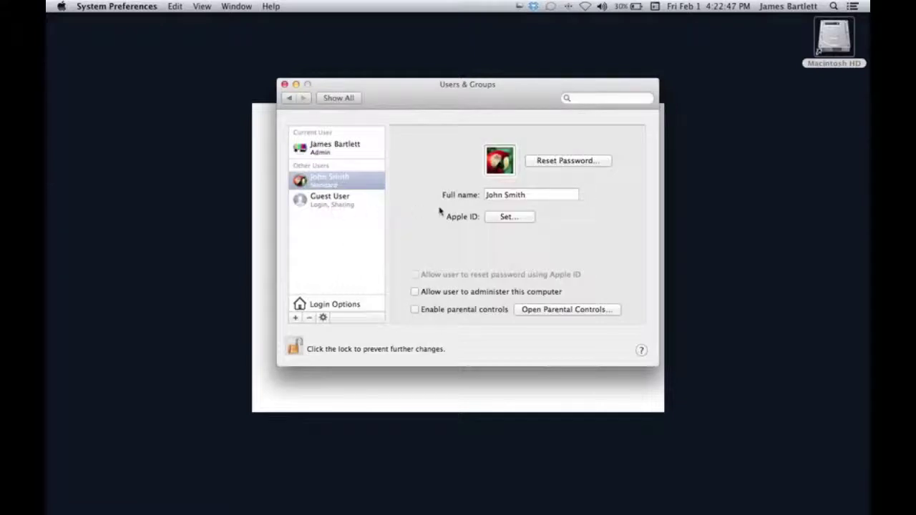
Leave the new user's picture unchanged, glance at the Guest account, and reselect the standard user.
click(508, 170)
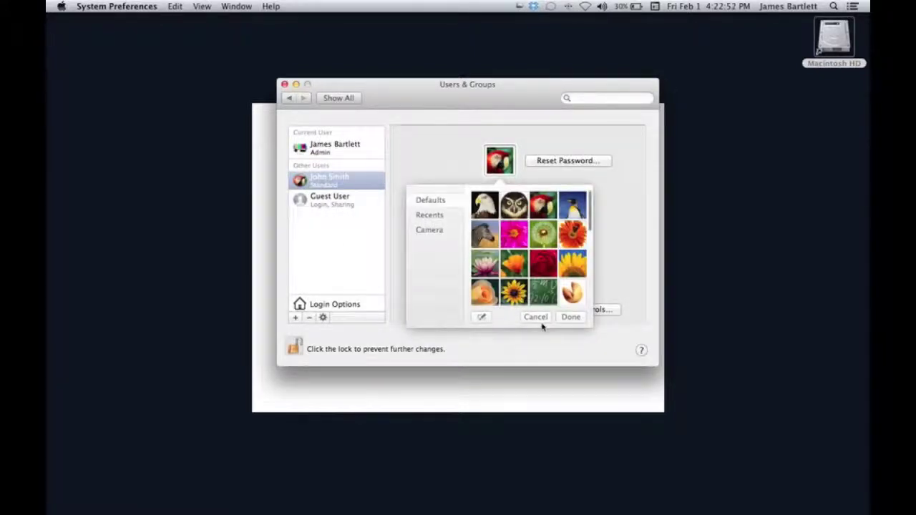
click(536, 316)
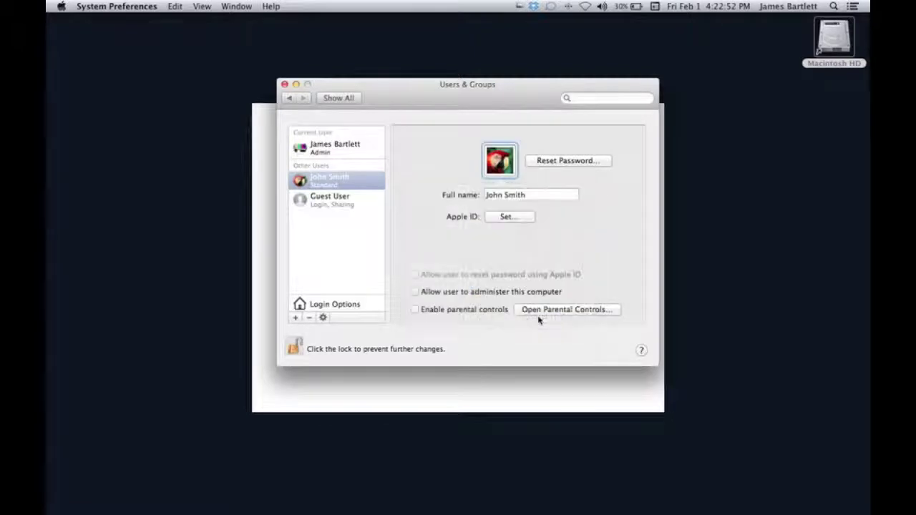
click(326, 202)
click(314, 179)
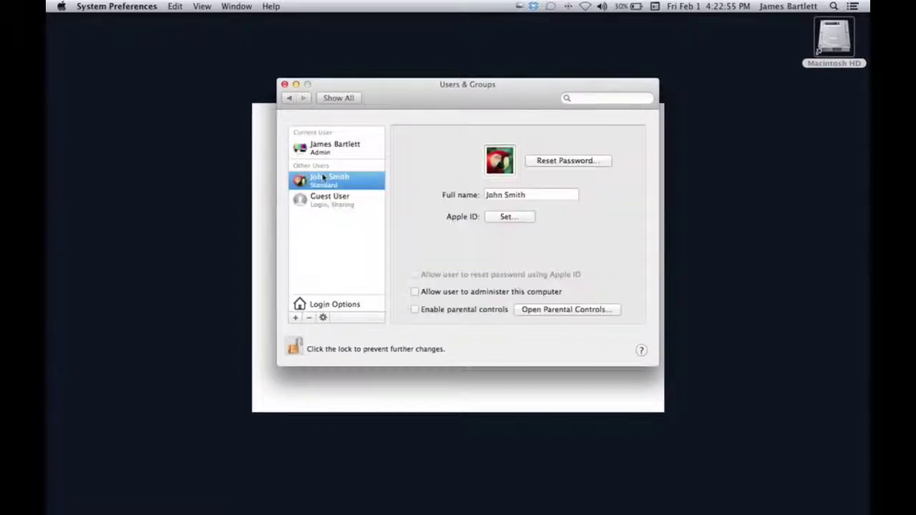
Delete the standard user along with its home folder, then relock the user settings.
click(309, 319)
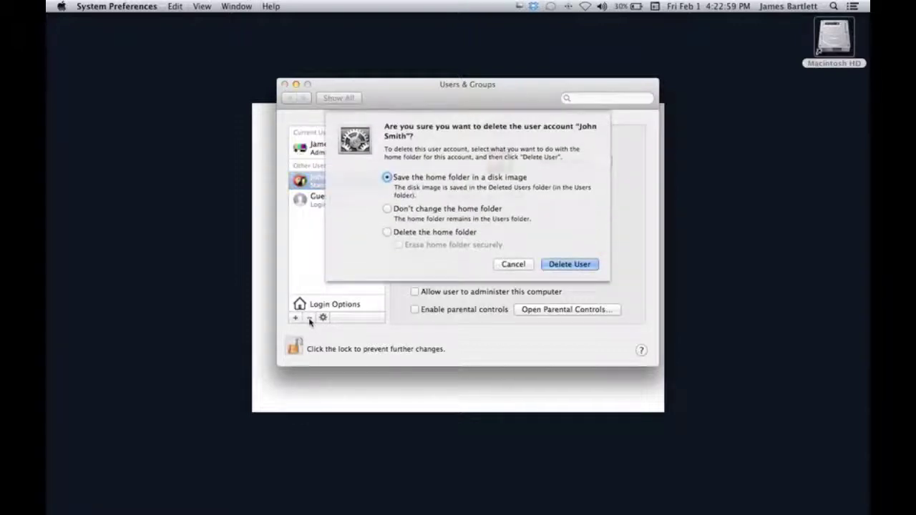
click(386, 233)
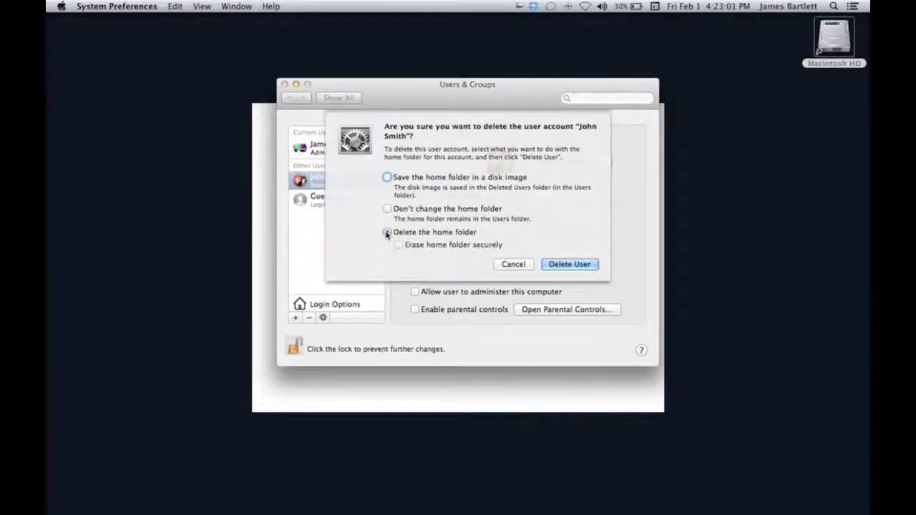
click(581, 265)
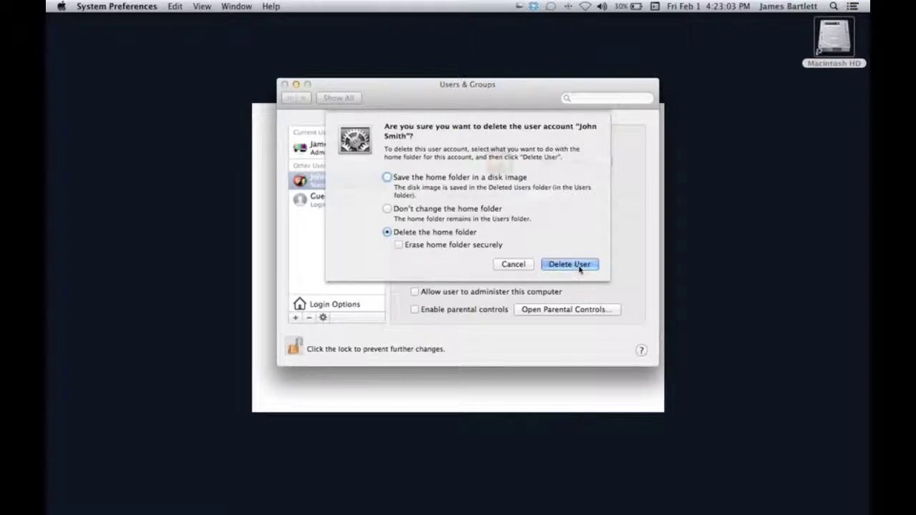
click(295, 348)
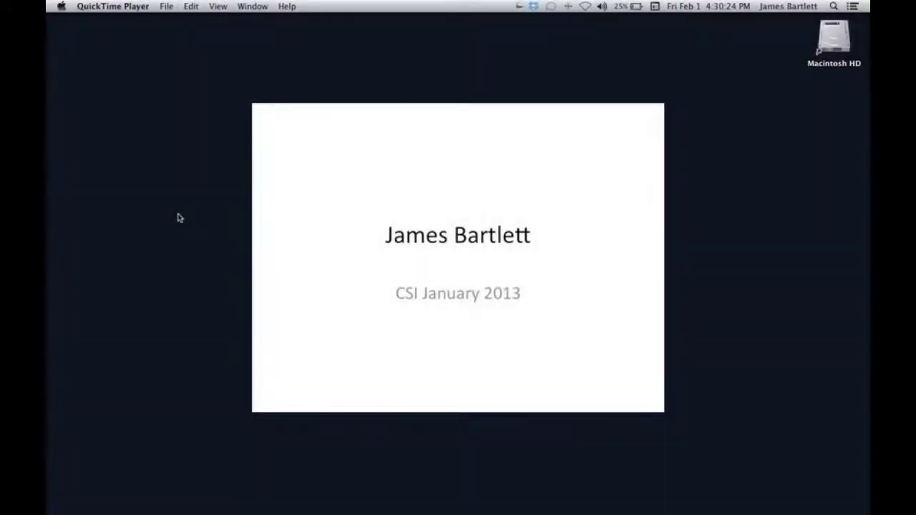
Restore the minimized Citations for pictures document from the Dock and reposition its window.
mouse_move(787, 505)
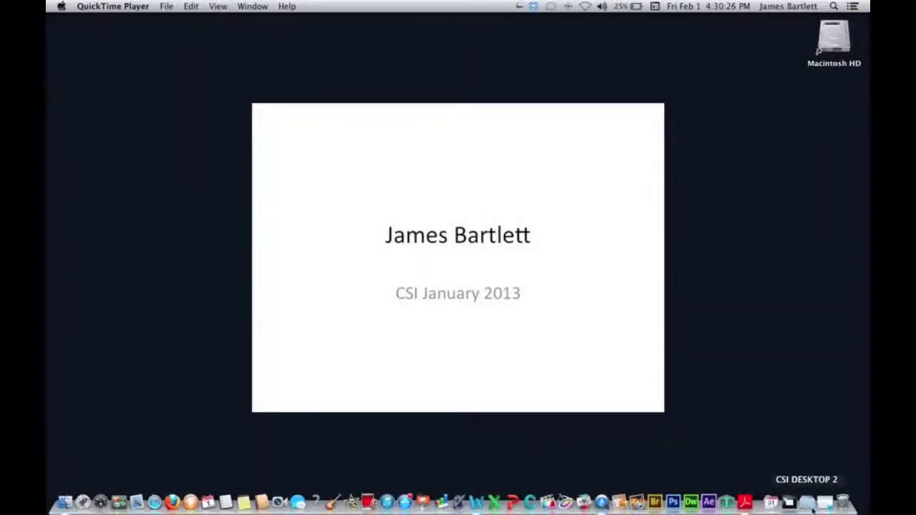
click(826, 503)
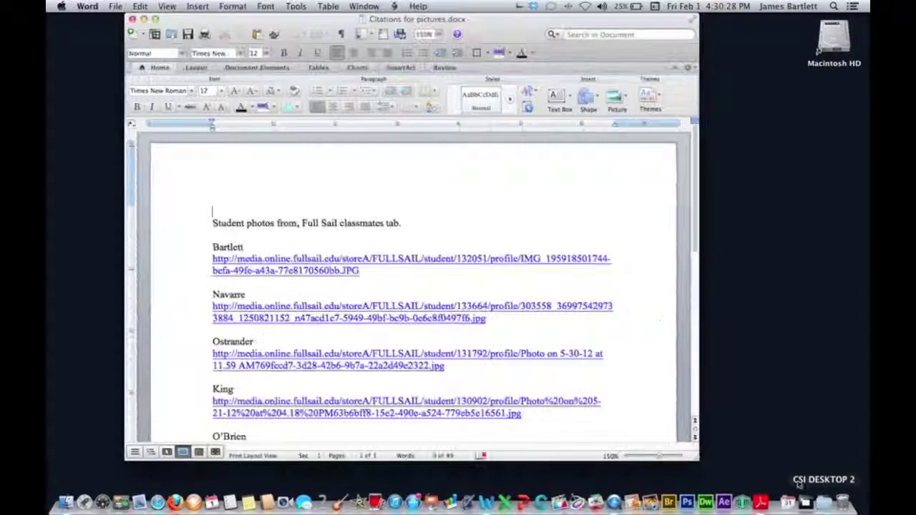
drag(495, 23, 682, 56)
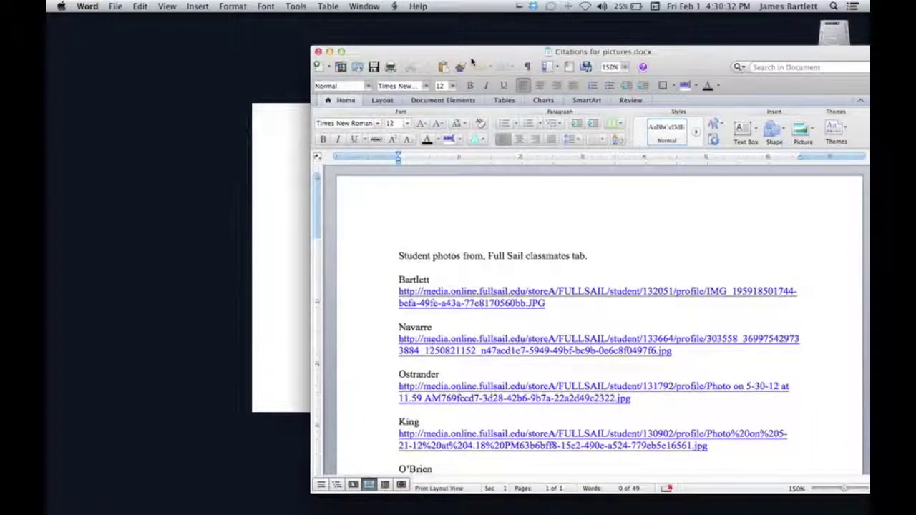
Save the document as a PDF on the Desktop via File > Save As.
click(117, 7)
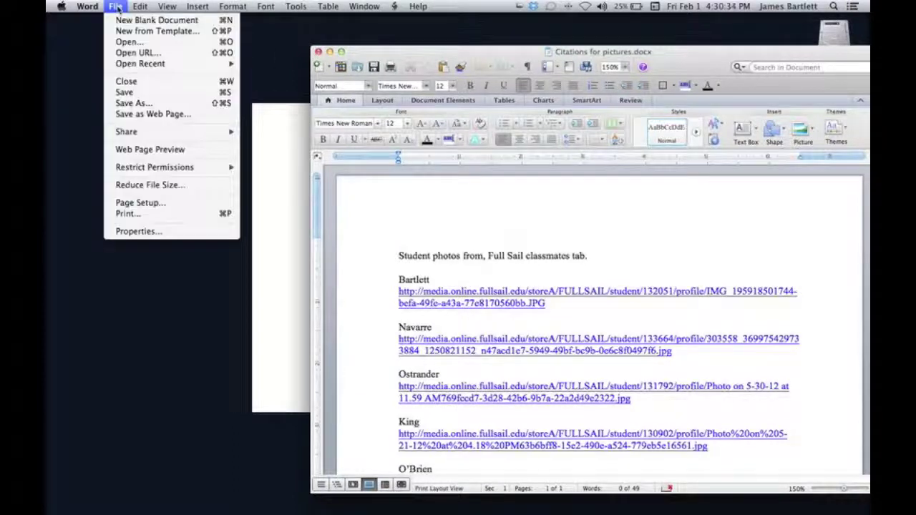
click(142, 106)
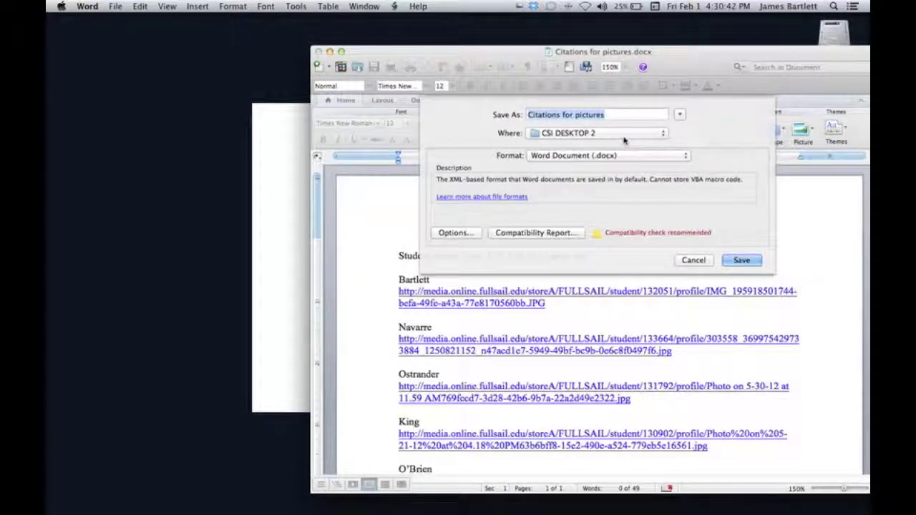
click(665, 134)
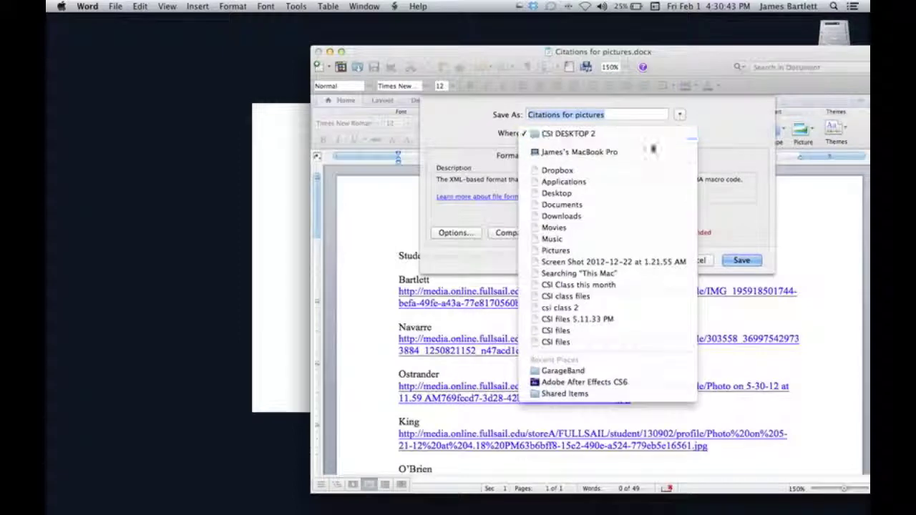
click(580, 194)
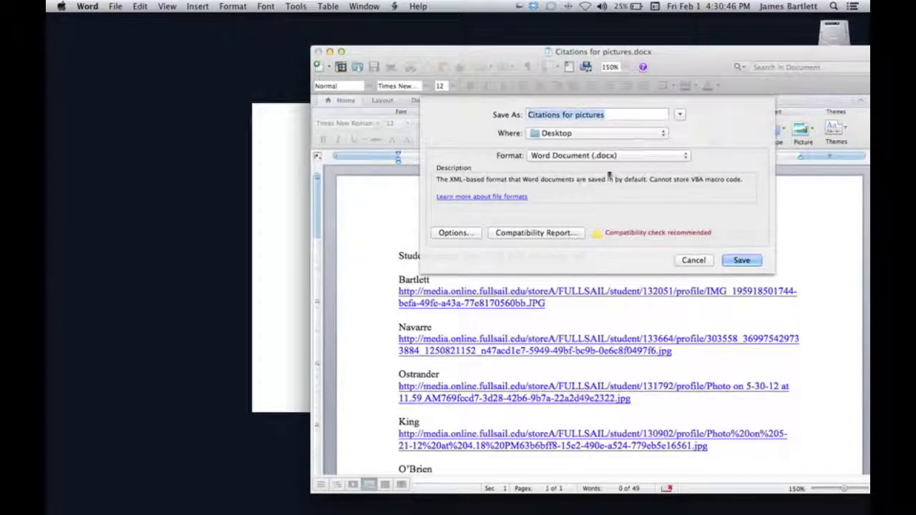
click(687, 158)
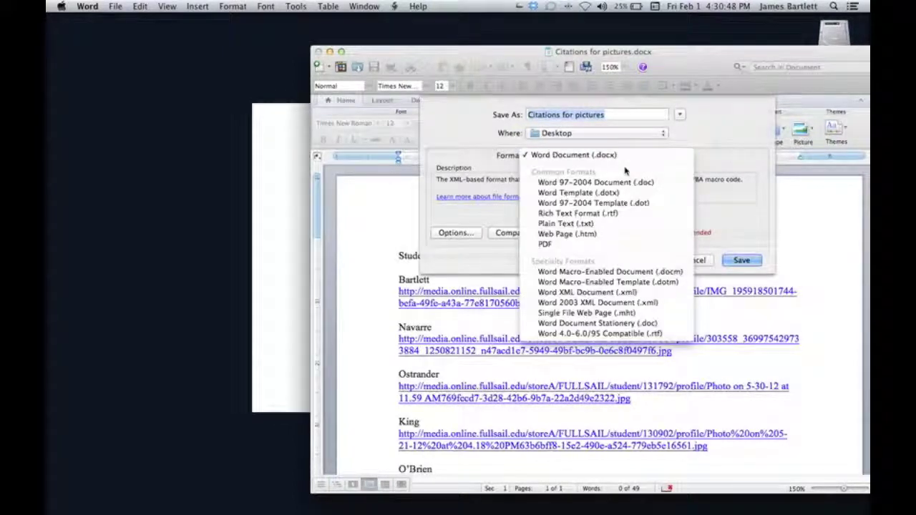
click(556, 246)
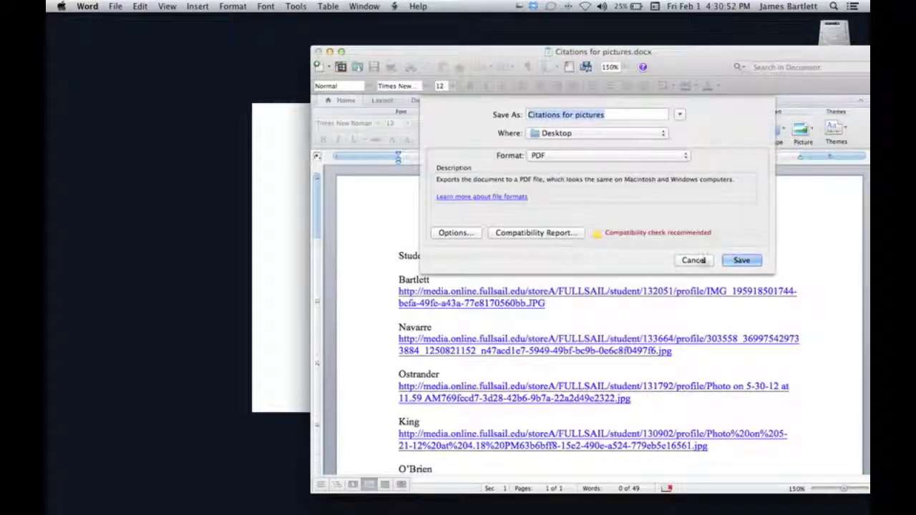
click(742, 260)
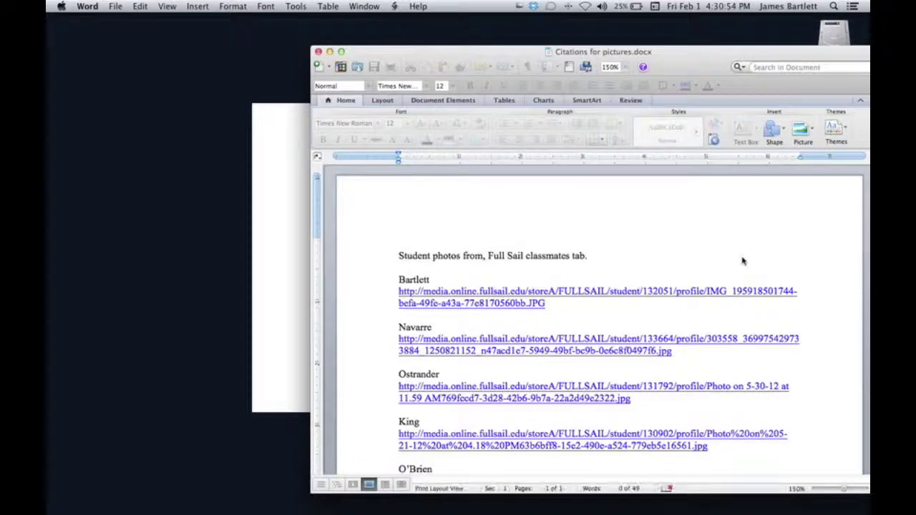
Hide Word and open Citations for pictures.pdf from the desktop in Adobe Reader.
click(329, 51)
drag(833, 163, 624, 138)
double_click(623, 138)
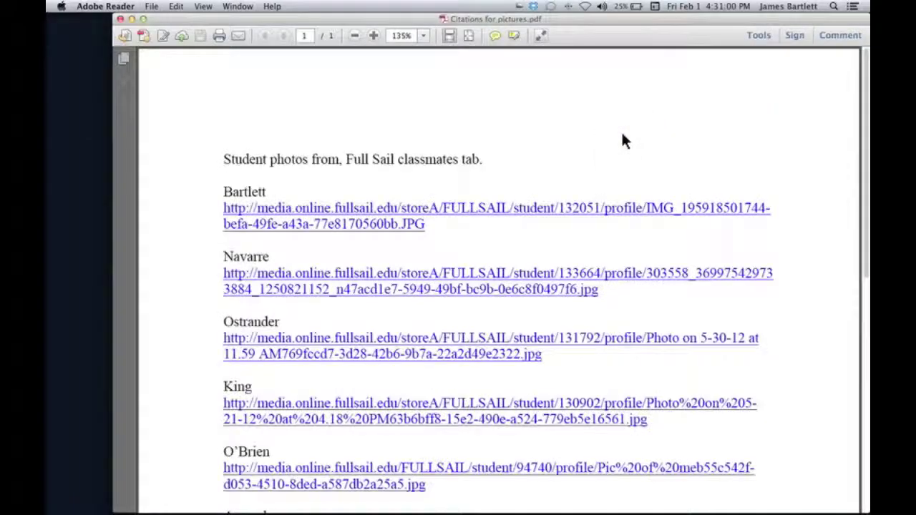
Scroll through the PDF to check the citations, then move the Reader window aside.
drag(414, 23, 568, 88)
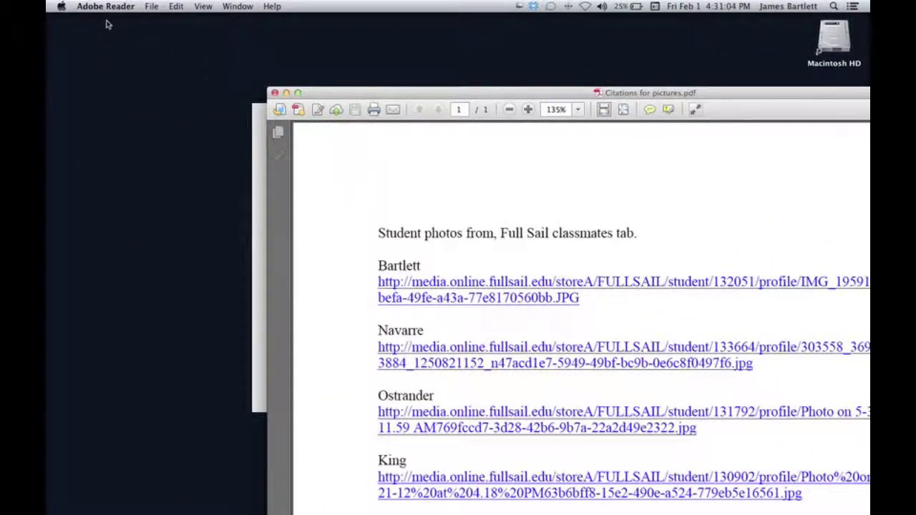
drag(424, 95, 409, 22)
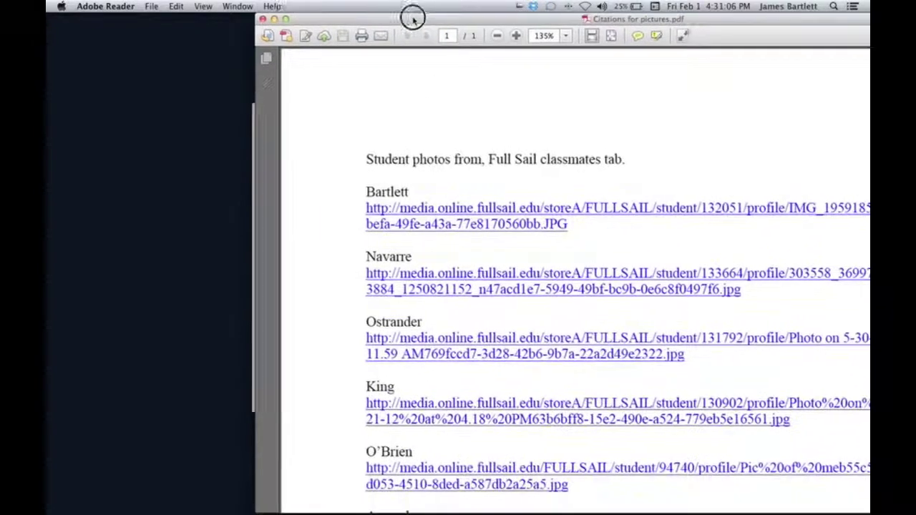
scroll(419, 158, down, 10)
scroll(419, 156, up, 10)
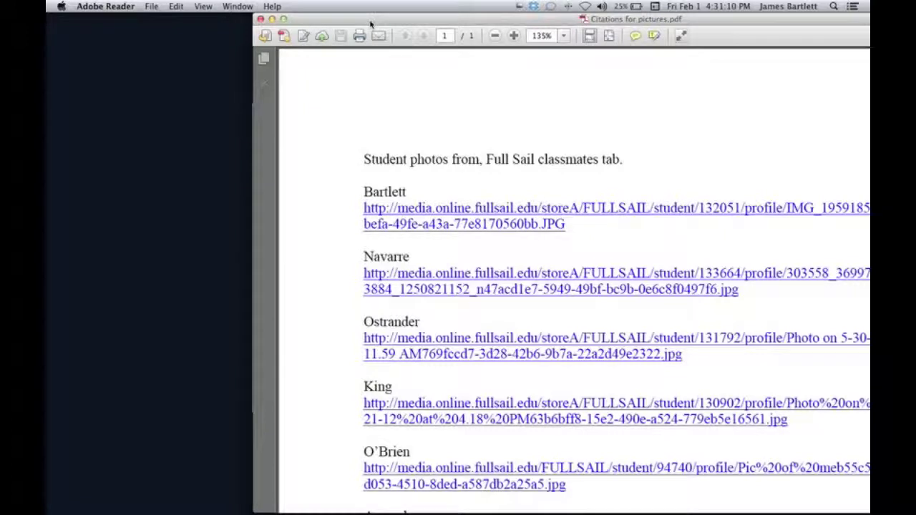
drag(371, 24, 445, 111)
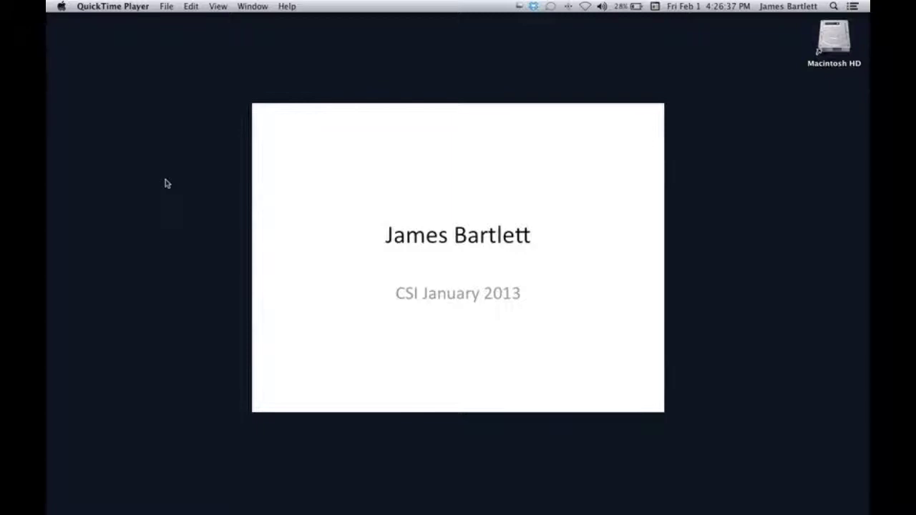
Capture the slide title area with Cmd+Shift+4 and open the resulting screenshot in Preview.
key(super+shift+4)
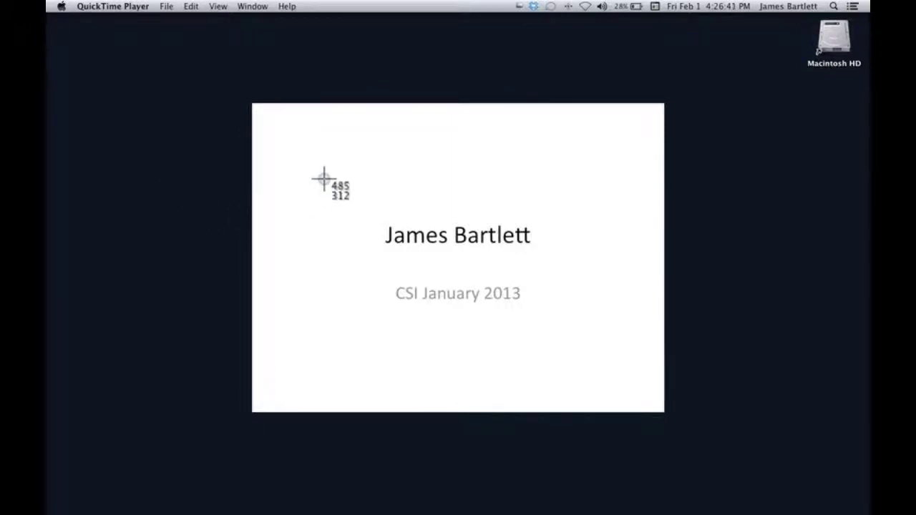
drag(324, 179, 592, 348)
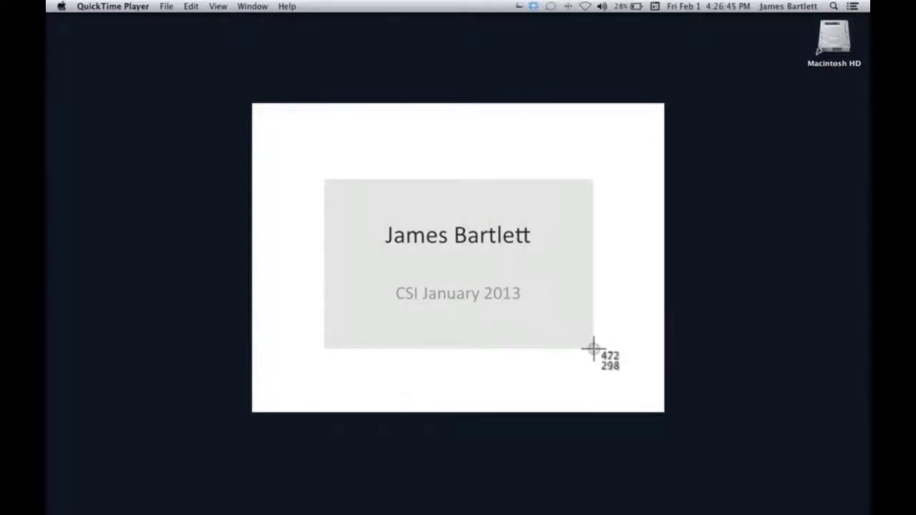
drag(593, 348, 593, 351)
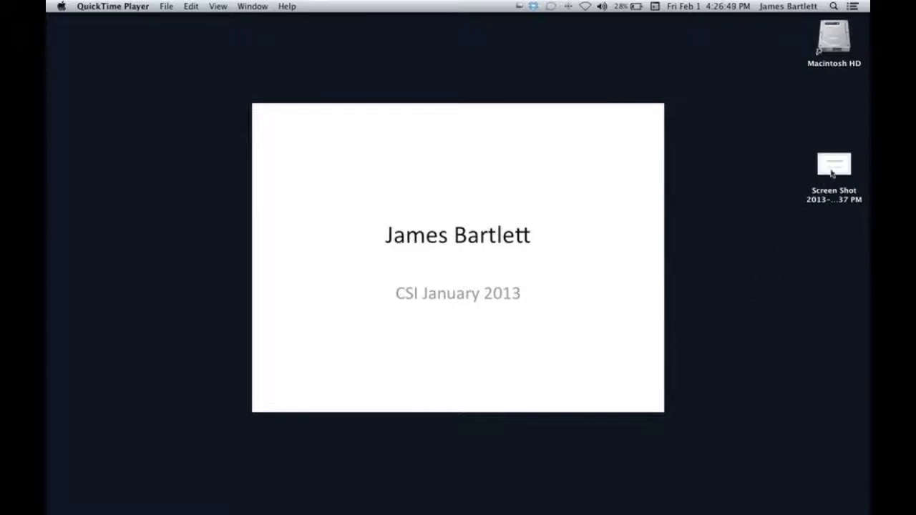
right_click(832, 172)
click(816, 173)
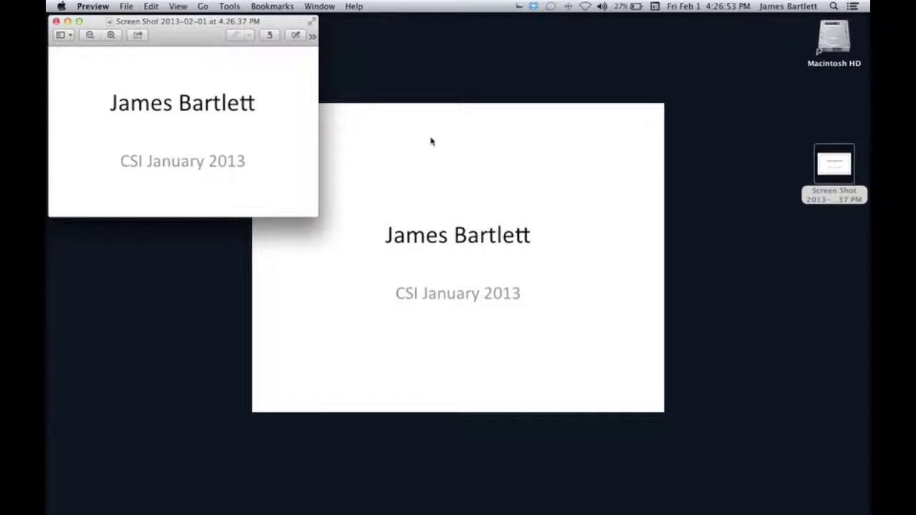
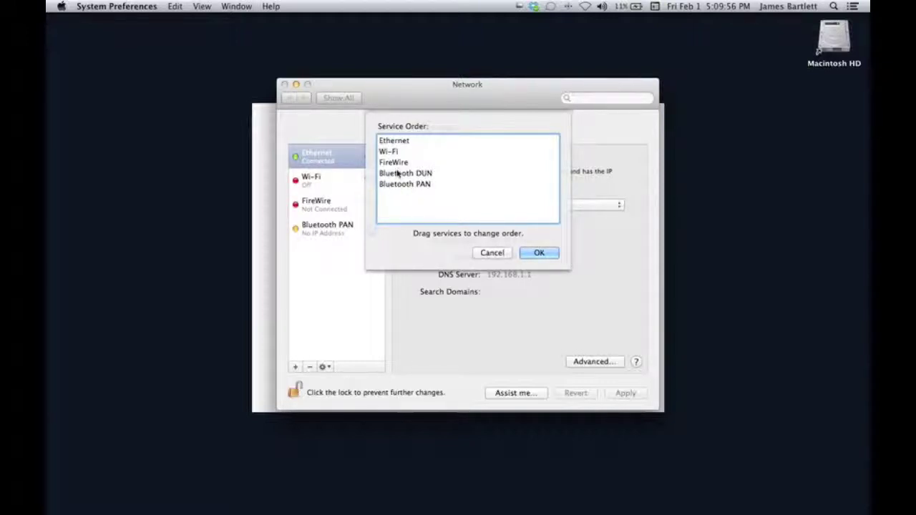
Reorder network services so FireWire follows Bluetooth DUN, and apply the change when leaving Network.
drag(394, 162, 404, 141)
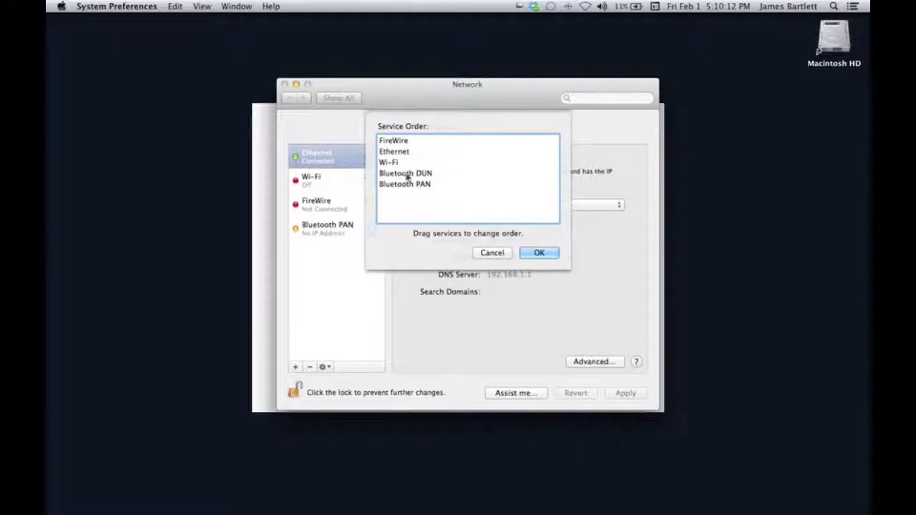
drag(404, 141, 412, 173)
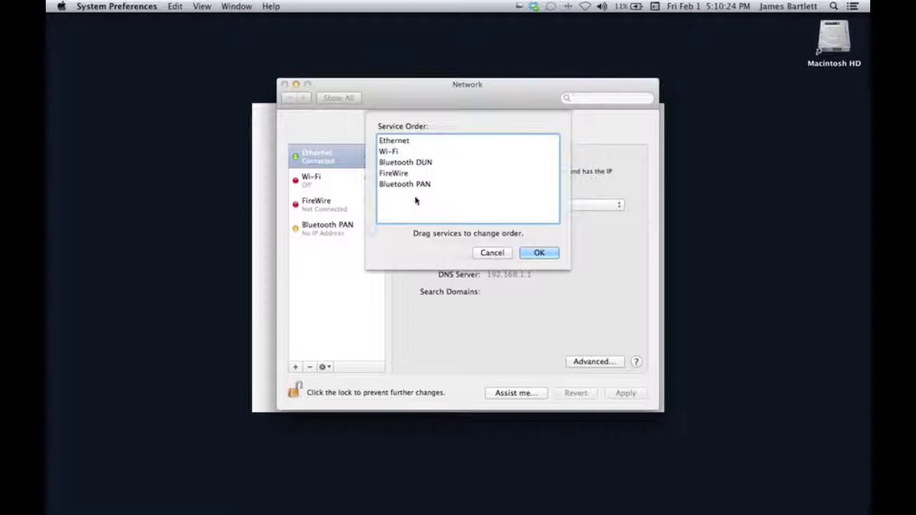
click(536, 253)
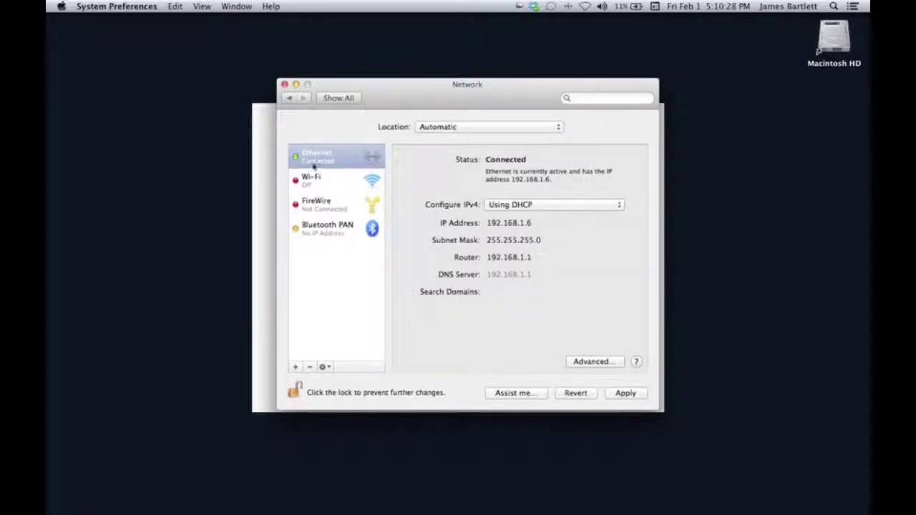
click(289, 100)
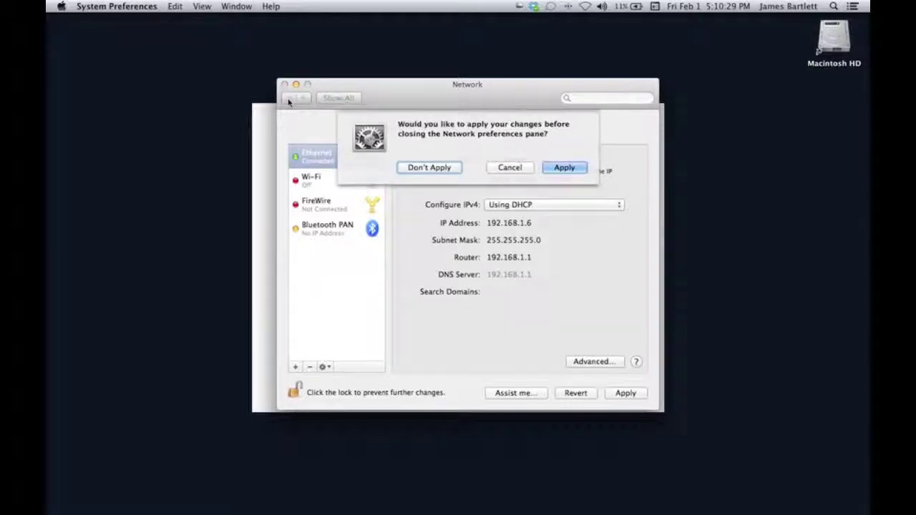
click(564, 167)
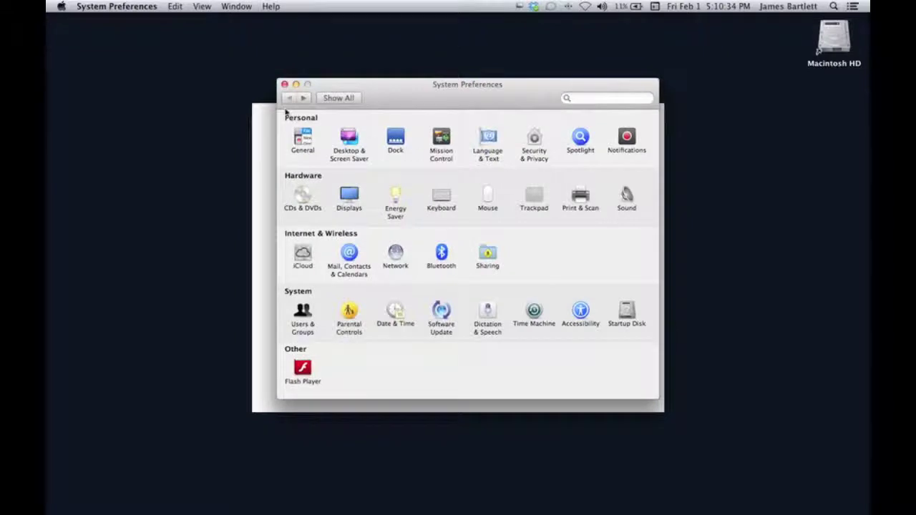
Quit System Preferences and restore the minimized PopMatters window from the Dock.
click(284, 84)
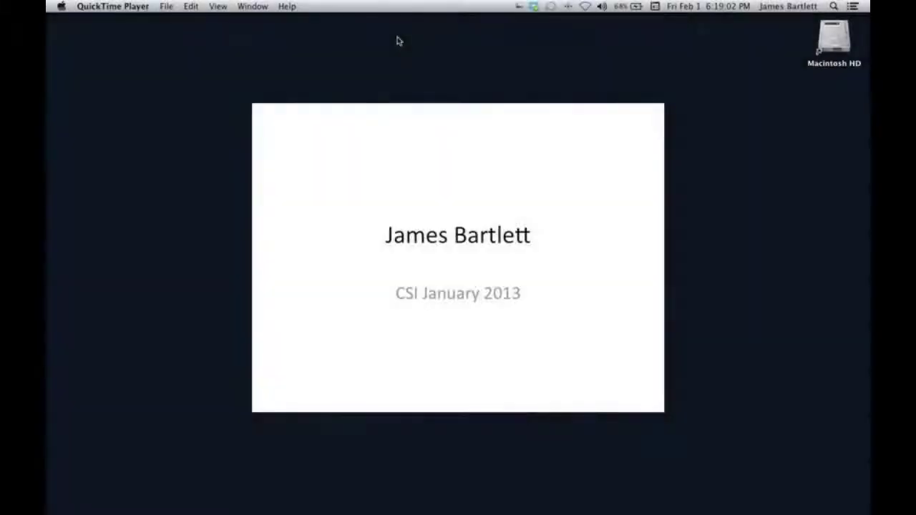
mouse_move(745, 508)
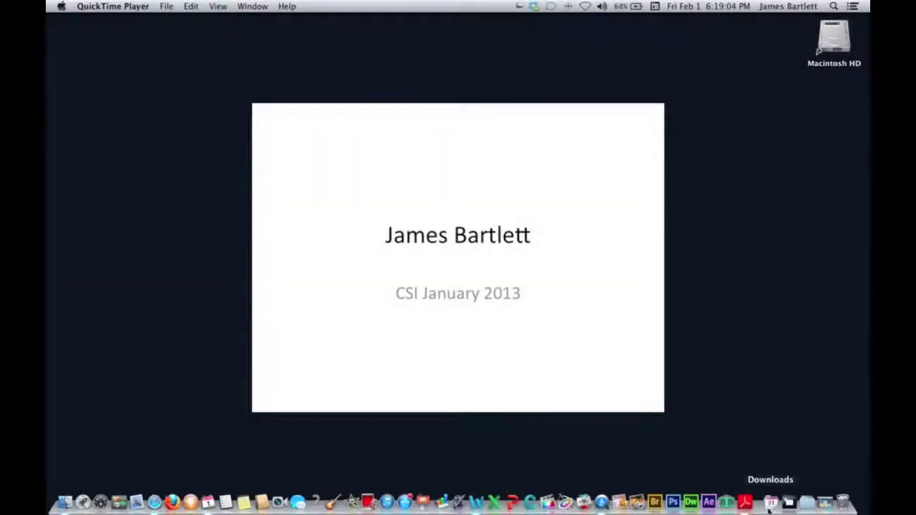
click(828, 505)
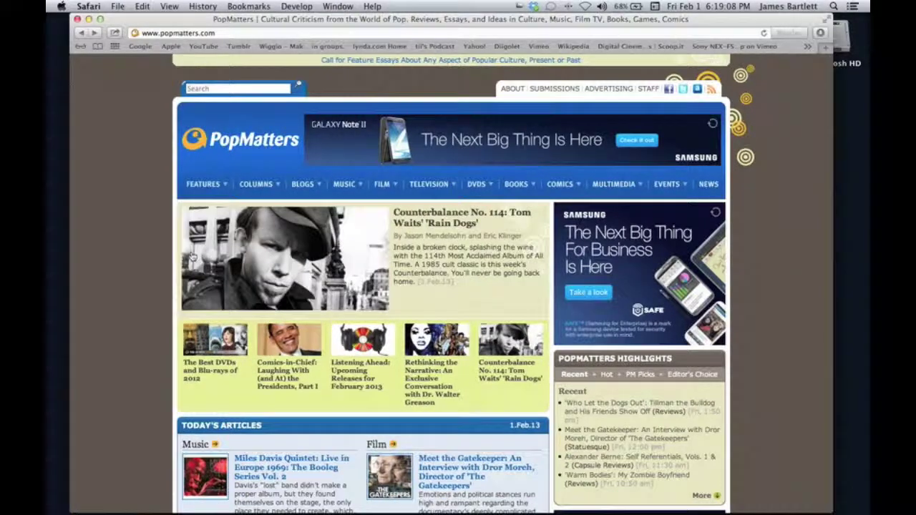
Zoom the whole PopMatters page in and back to Actual Size a few times.
click(169, 6)
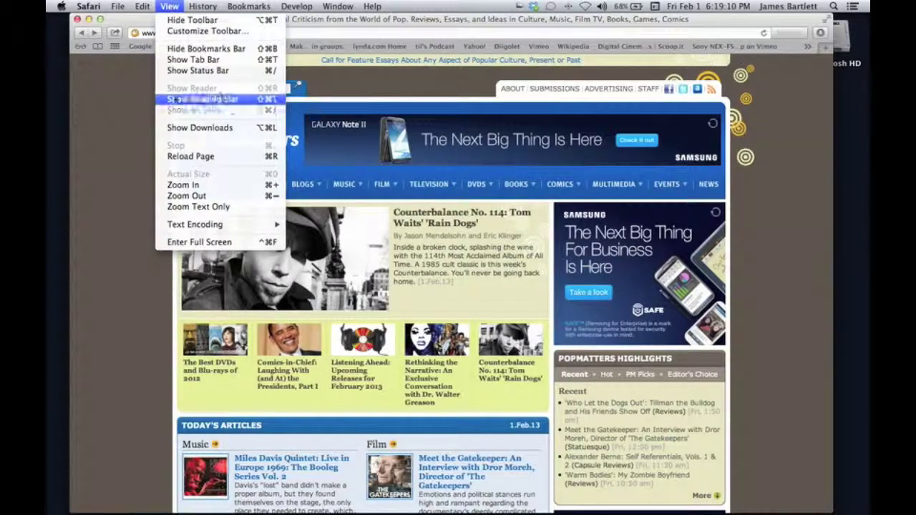
click(181, 186)
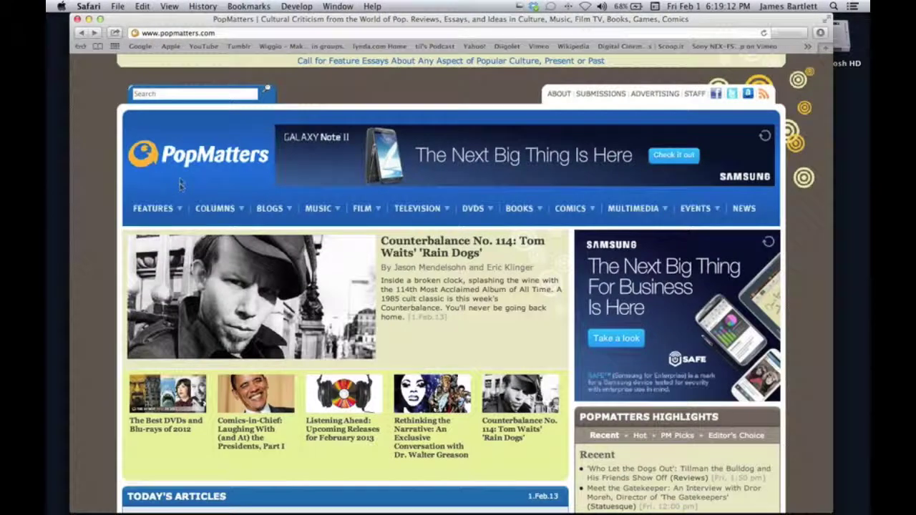
click(170, 6)
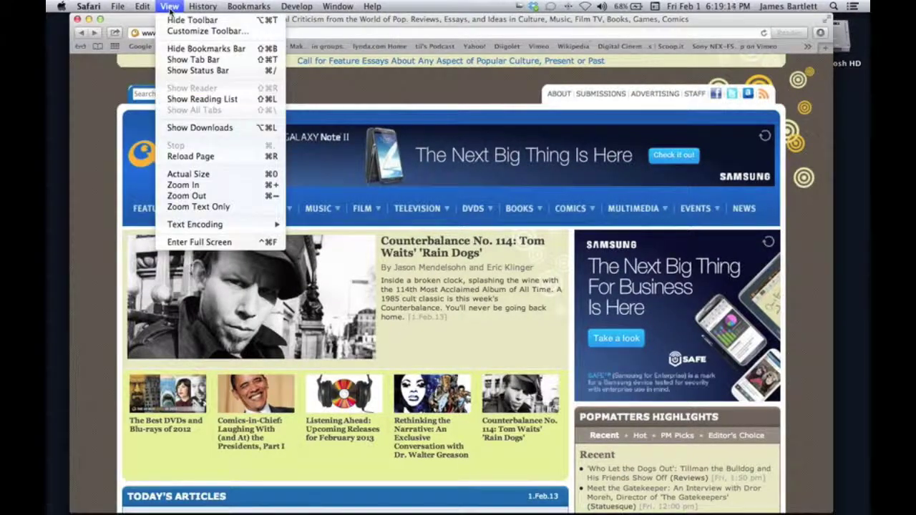
click(180, 174)
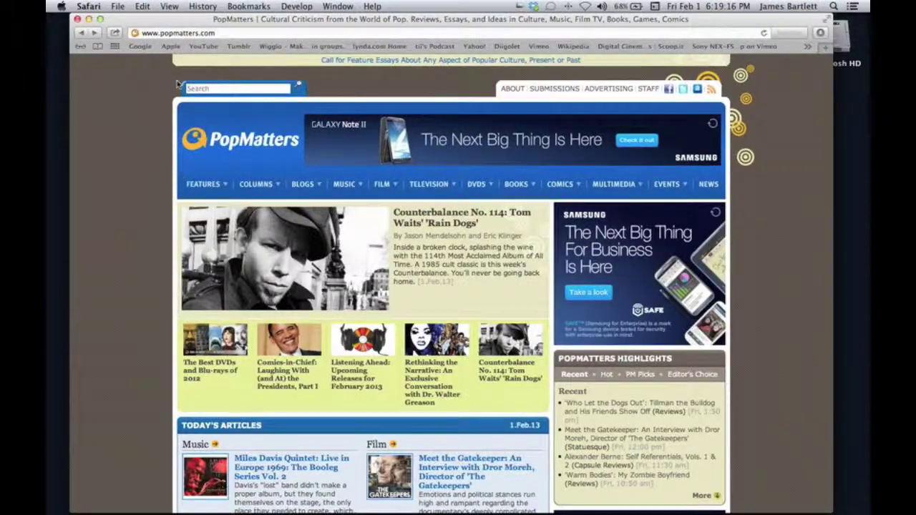
click(169, 6)
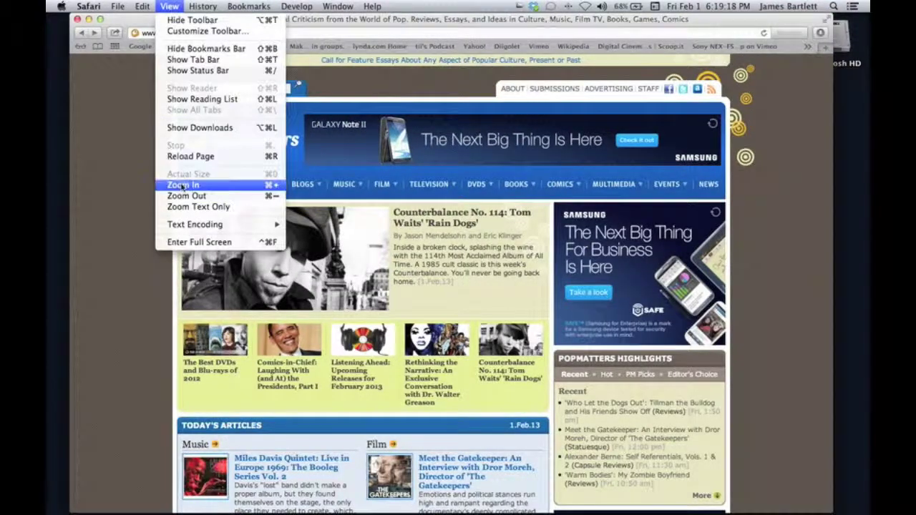
click(182, 185)
click(170, 6)
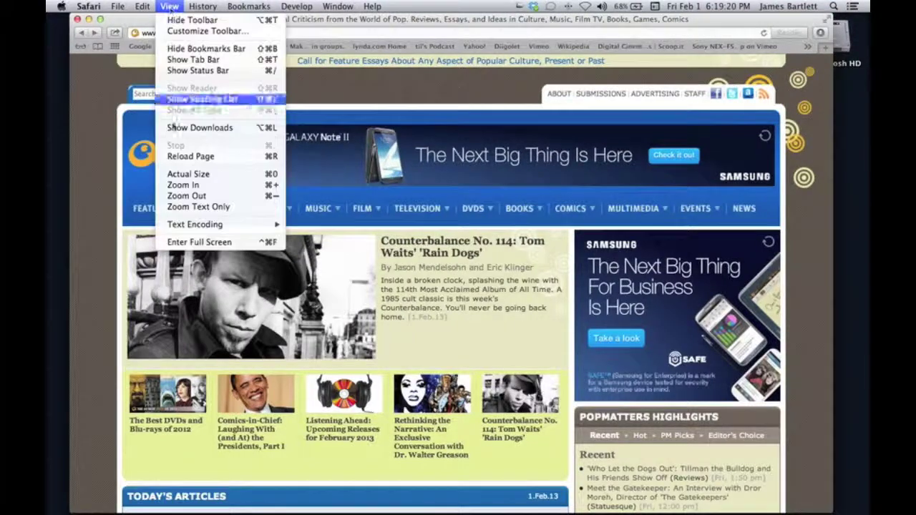
click(181, 187)
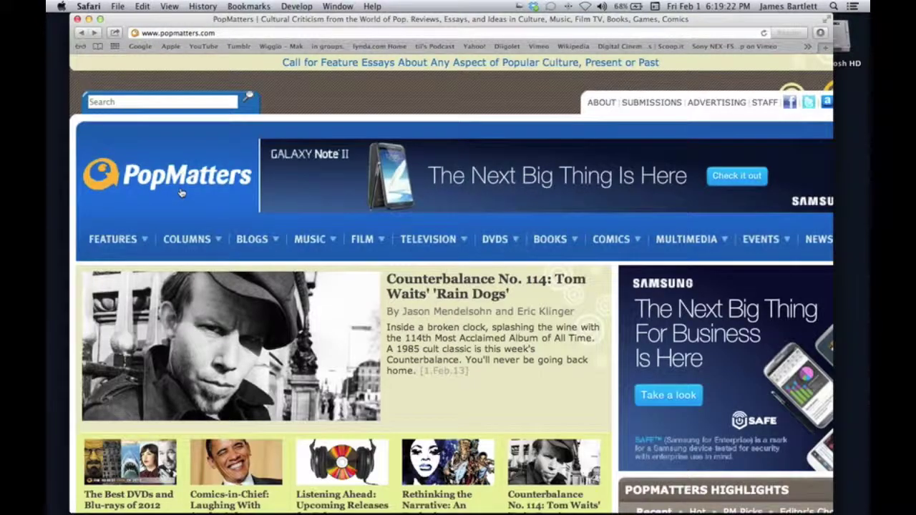
click(169, 6)
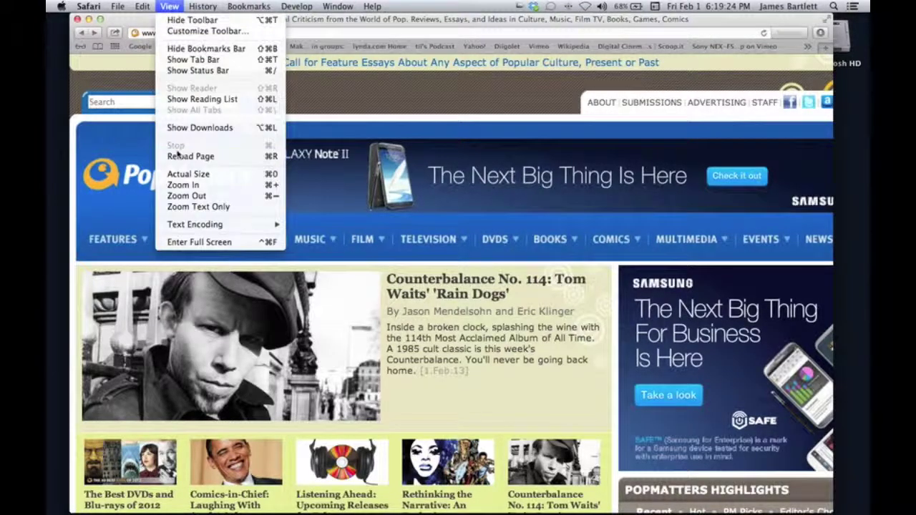
click(183, 175)
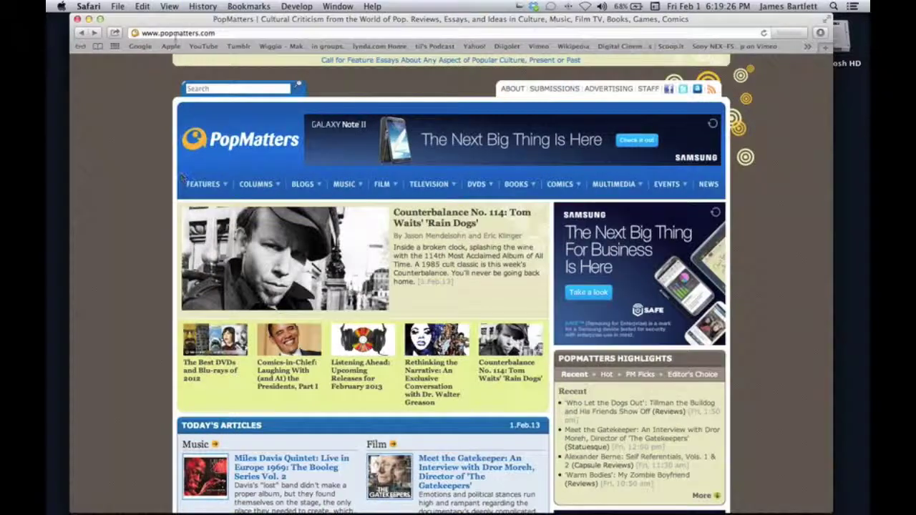
Turn on Zoom Text Only and enlarge the page text twice.
click(169, 8)
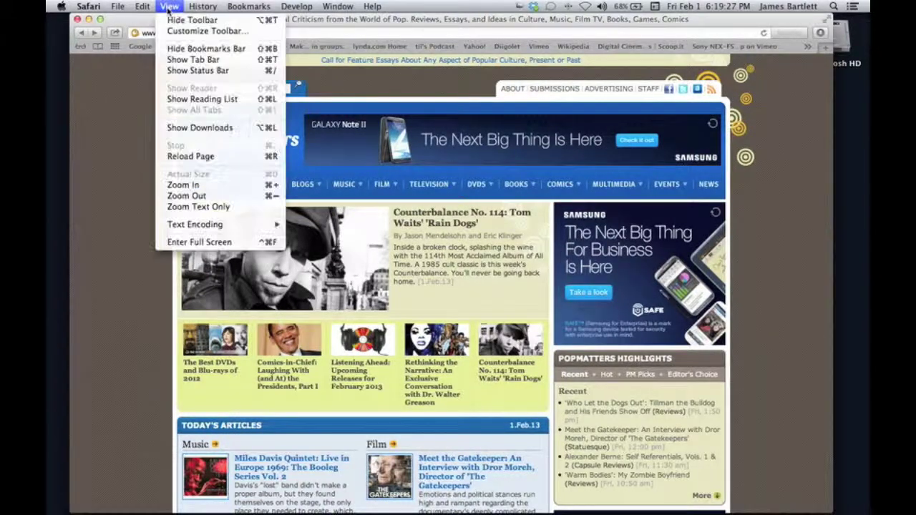
click(189, 208)
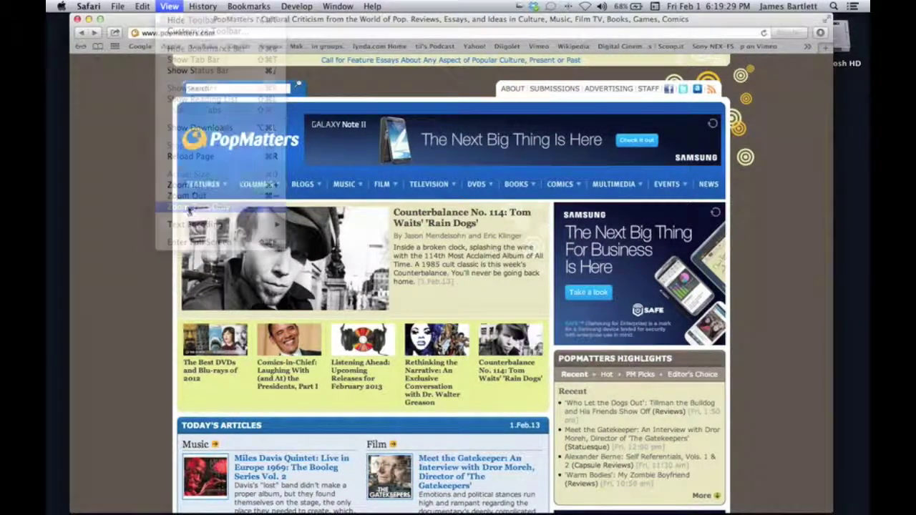
click(169, 7)
click(191, 185)
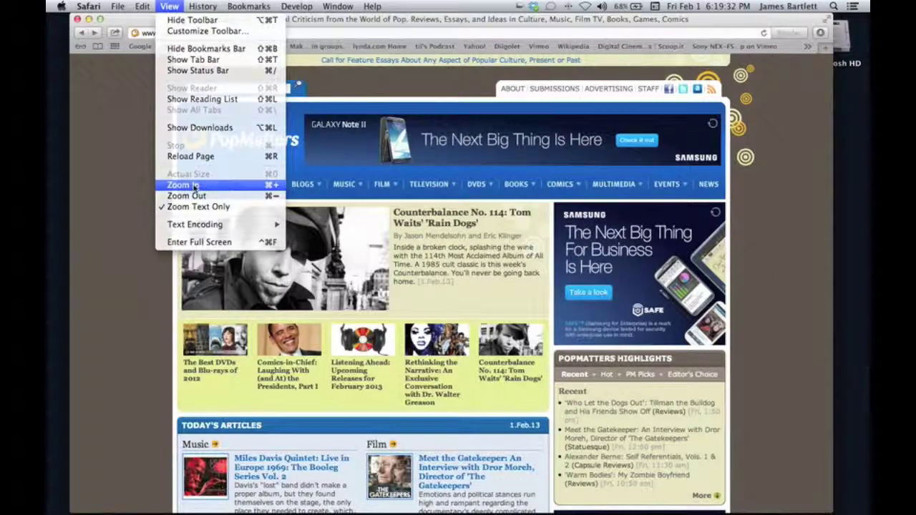
click(169, 7)
click(181, 184)
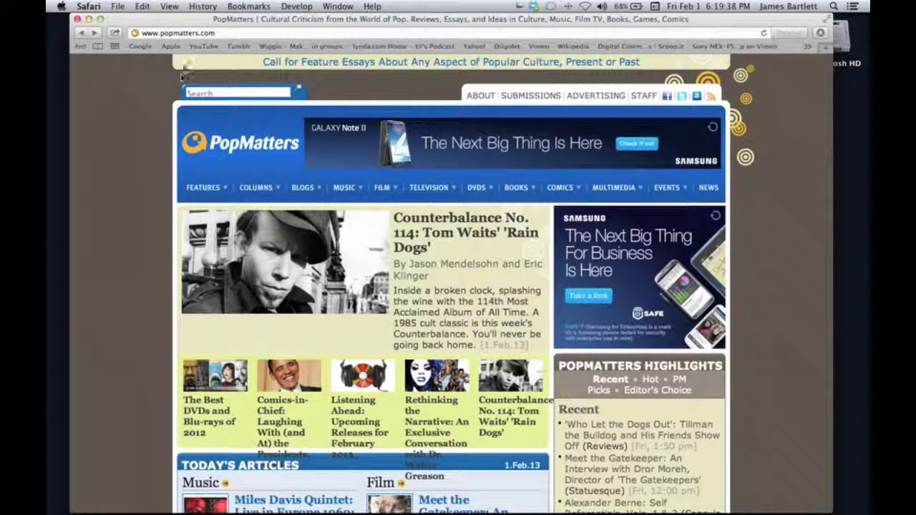
click(169, 7)
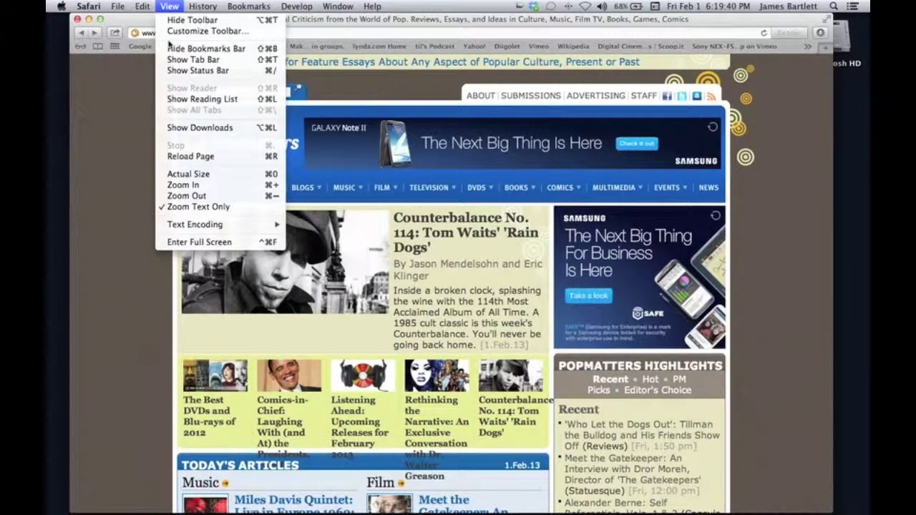
click(184, 185)
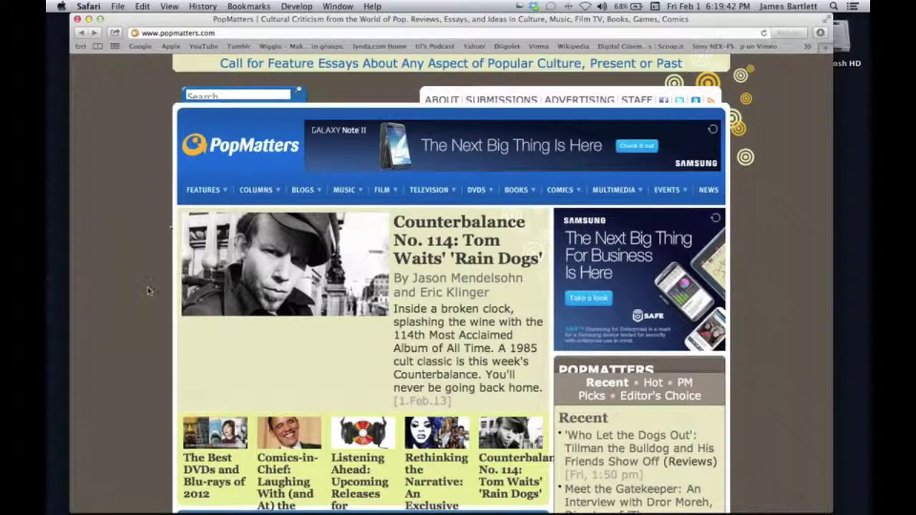
scroll(146, 288, down, 6)
scroll(129, 271, down, 1)
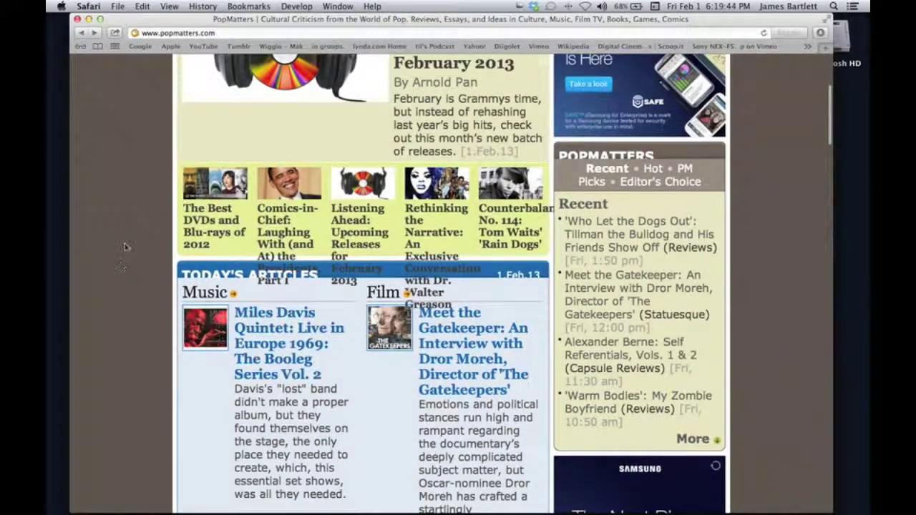
scroll(123, 247, up, 6)
click(169, 7)
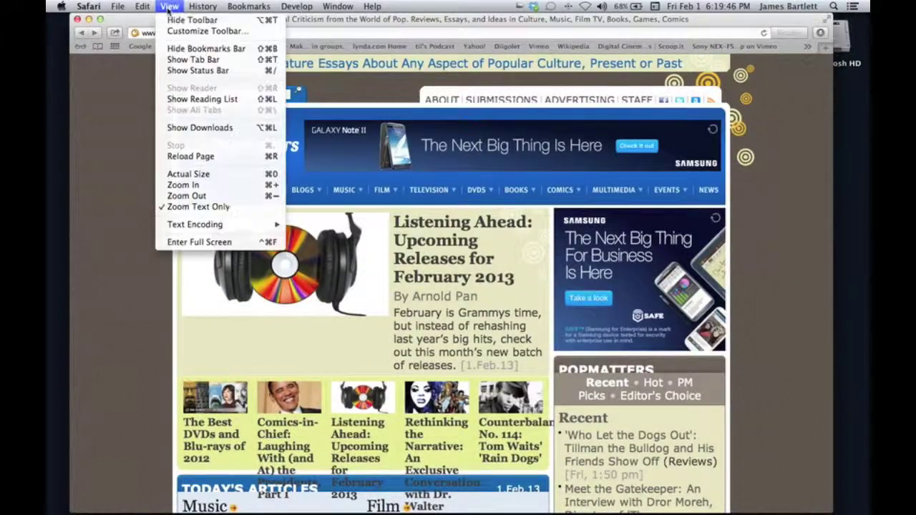
click(184, 175)
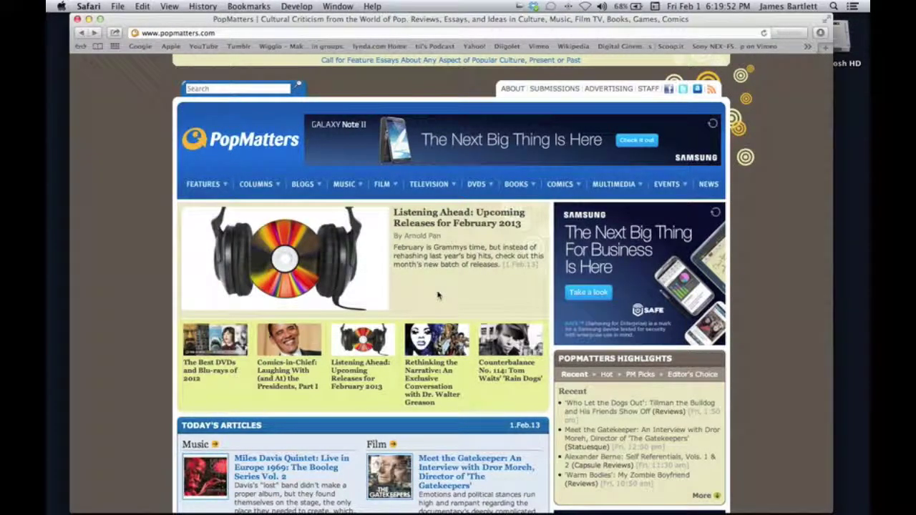
scroll(438, 295, up, 5)
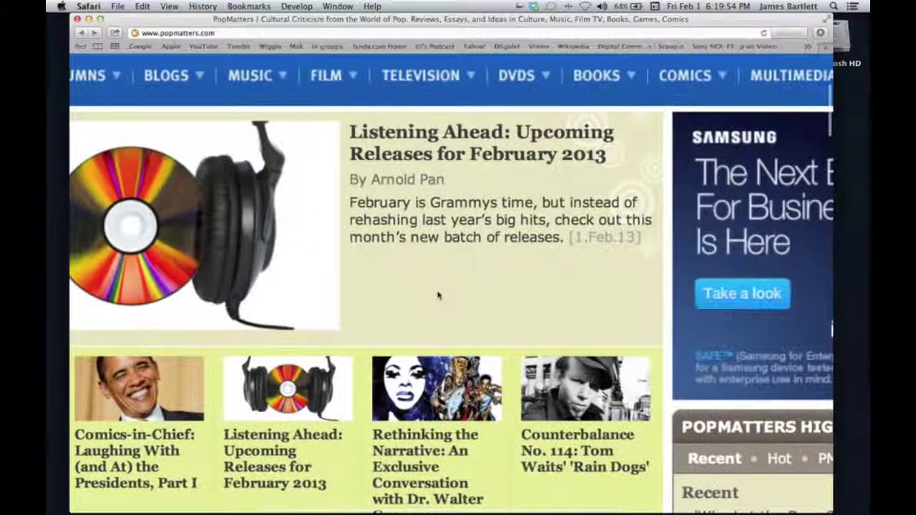
scroll(438, 295, down, 5)
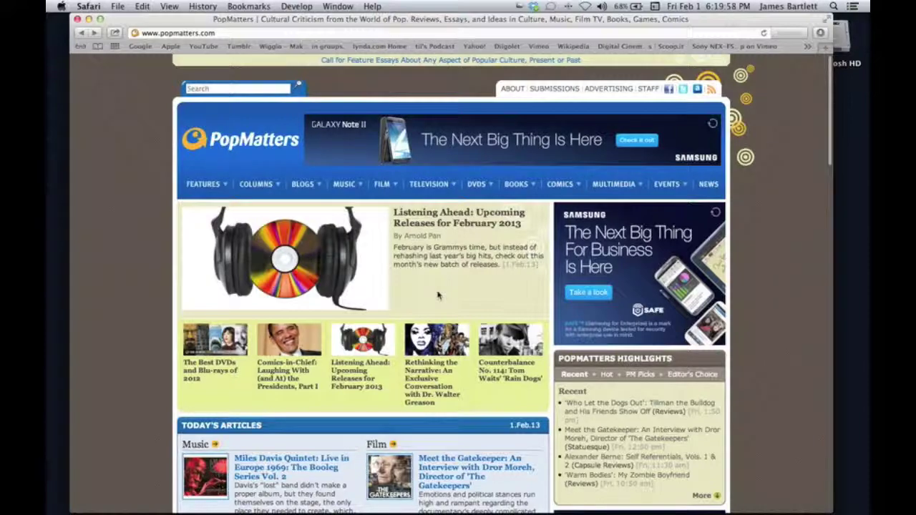
scroll(437, 296, up, 5)
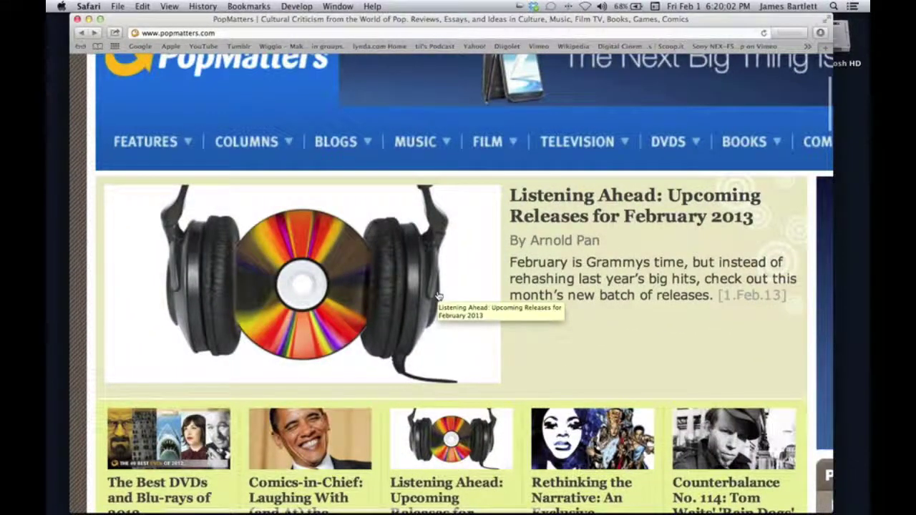
scroll(438, 296, down, 5)
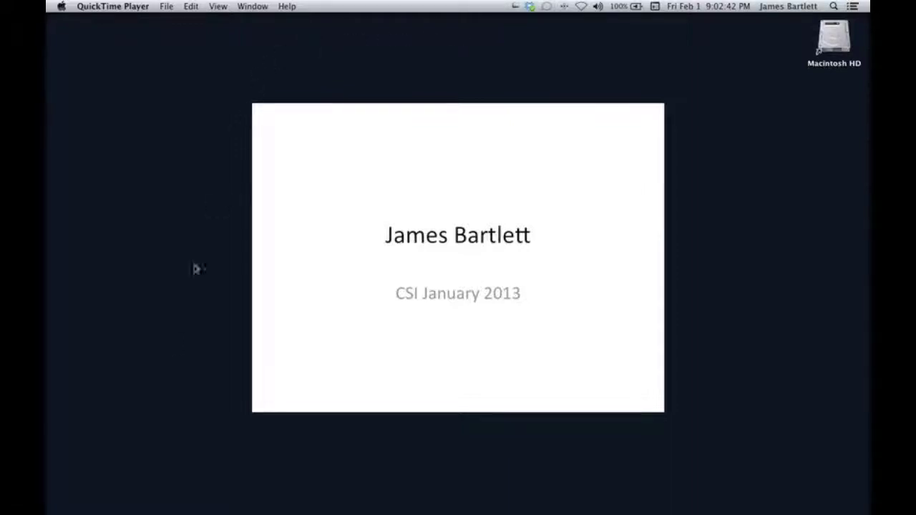
Launch Safari on the Google homepage and glance at its General preferences.
mouse_move(158, 502)
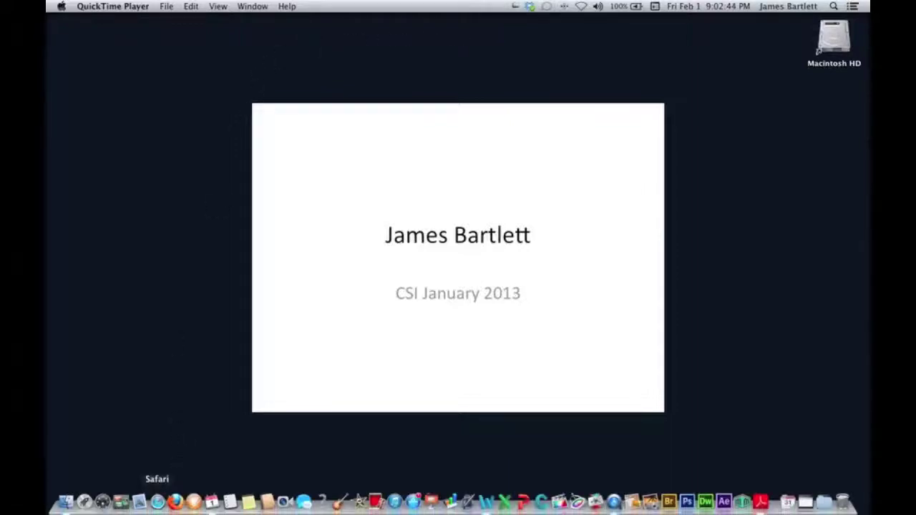
click(157, 502)
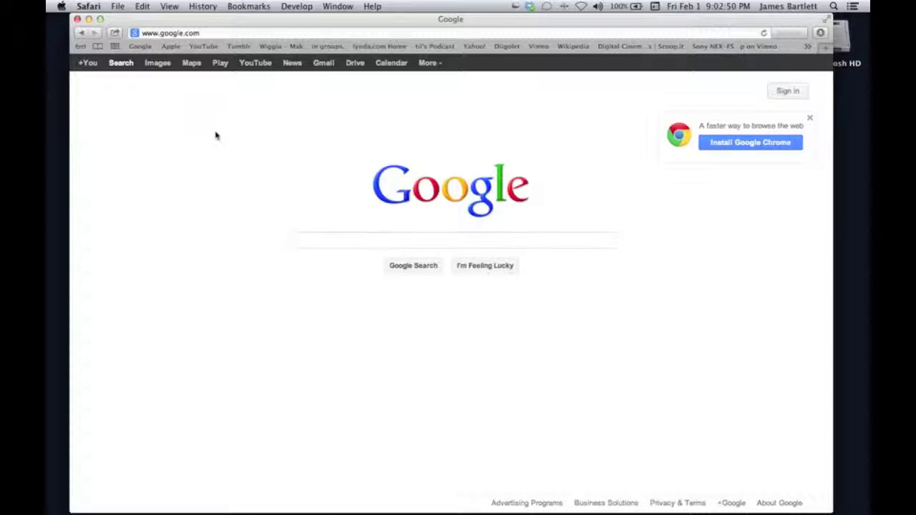
click(89, 8)
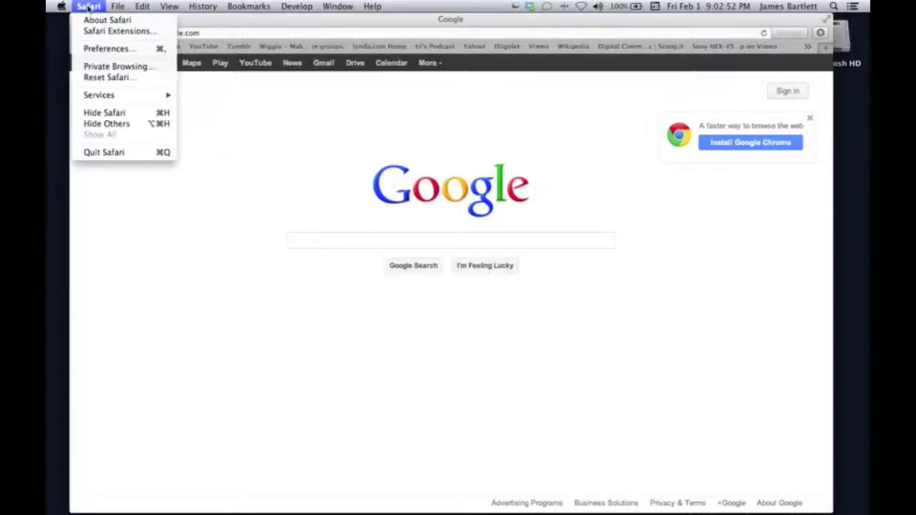
click(107, 50)
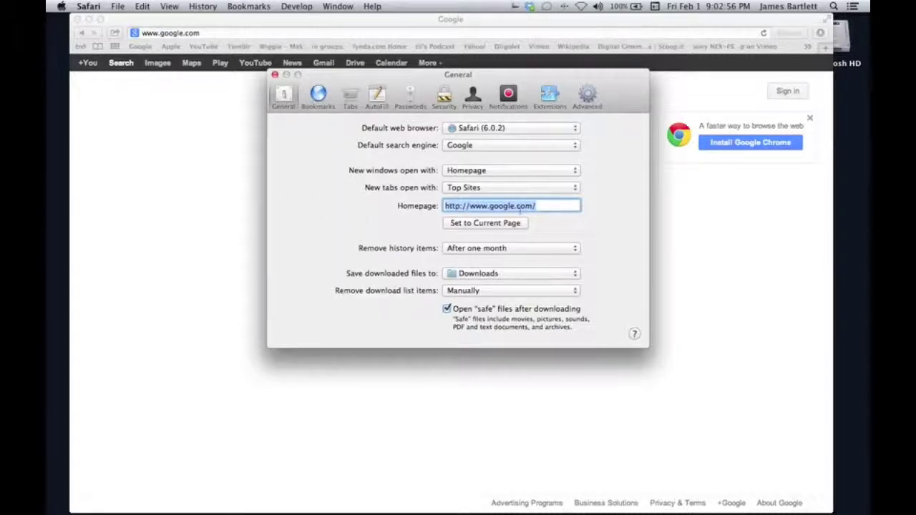
click(274, 74)
Load apple.com from the bookmarks bar and set it as the homepage in Preferences.
click(171, 45)
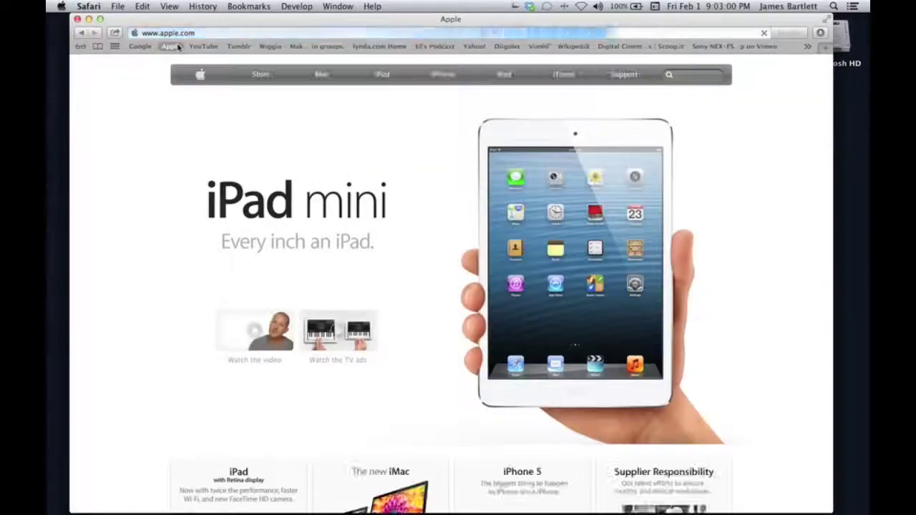
click(89, 7)
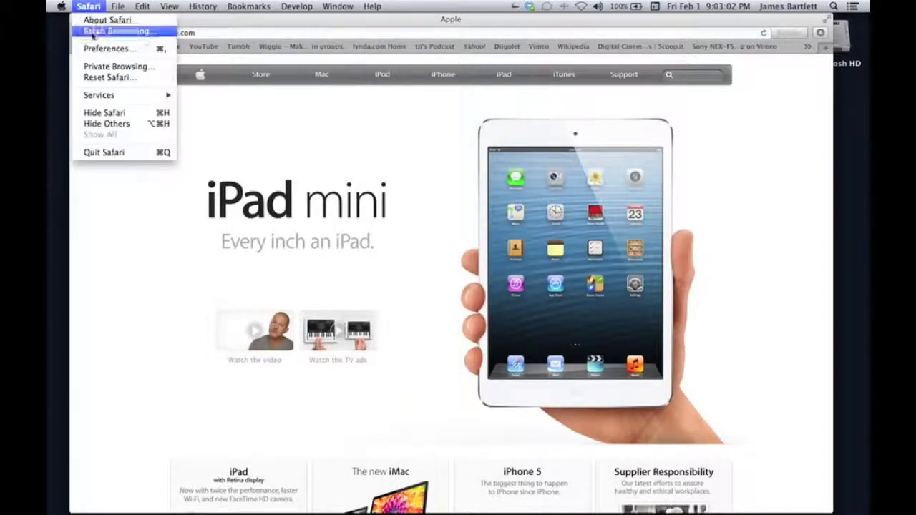
click(100, 49)
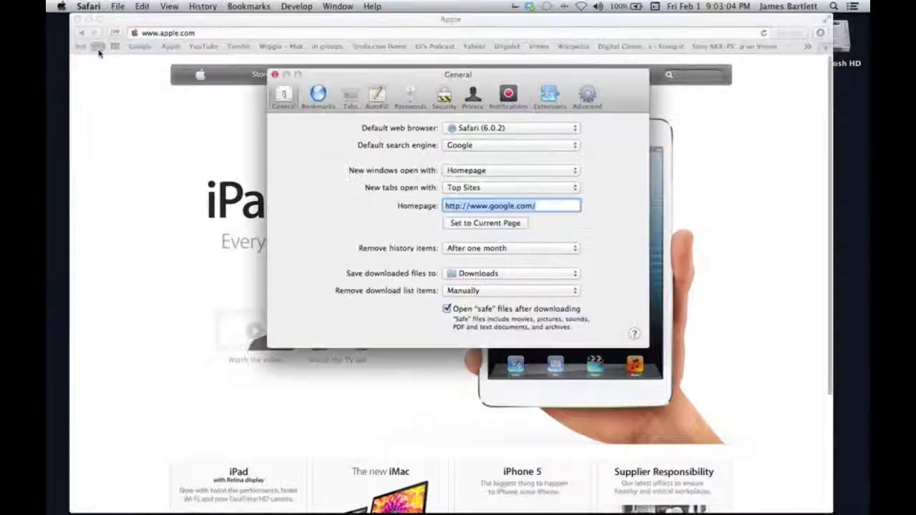
click(470, 223)
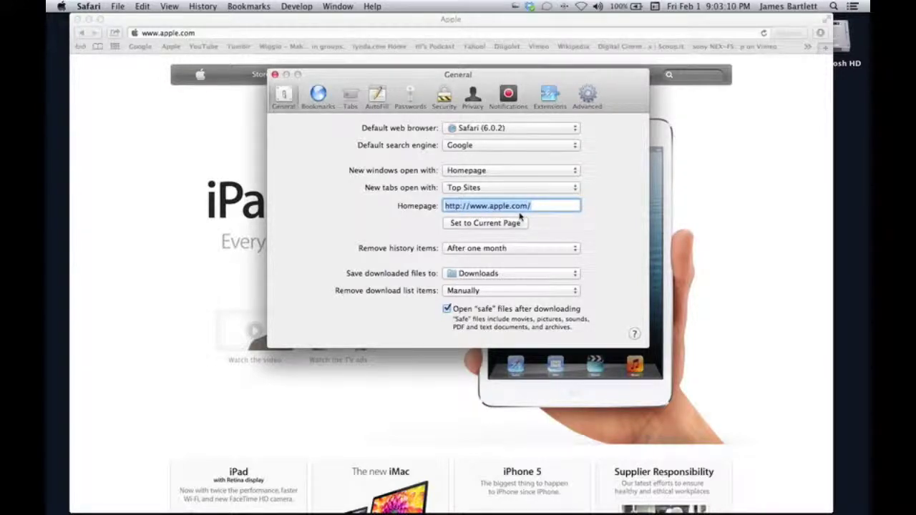
click(274, 74)
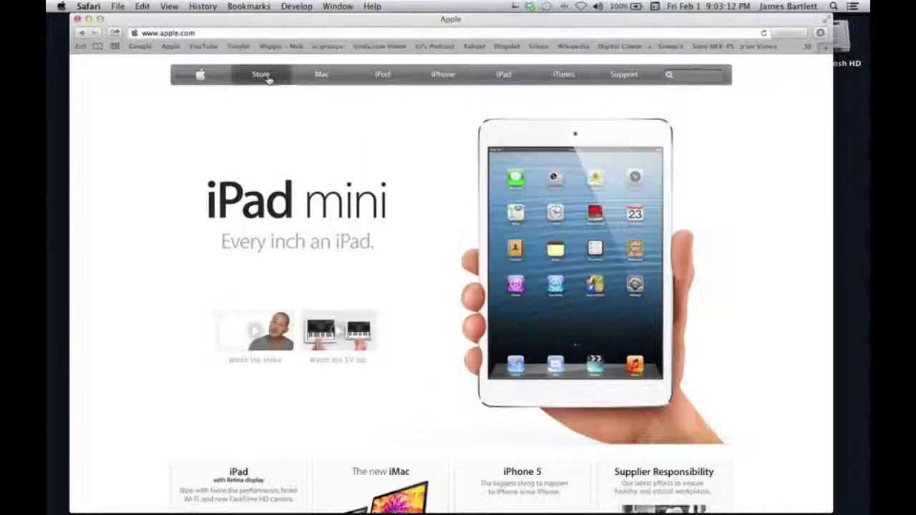
click(88, 6)
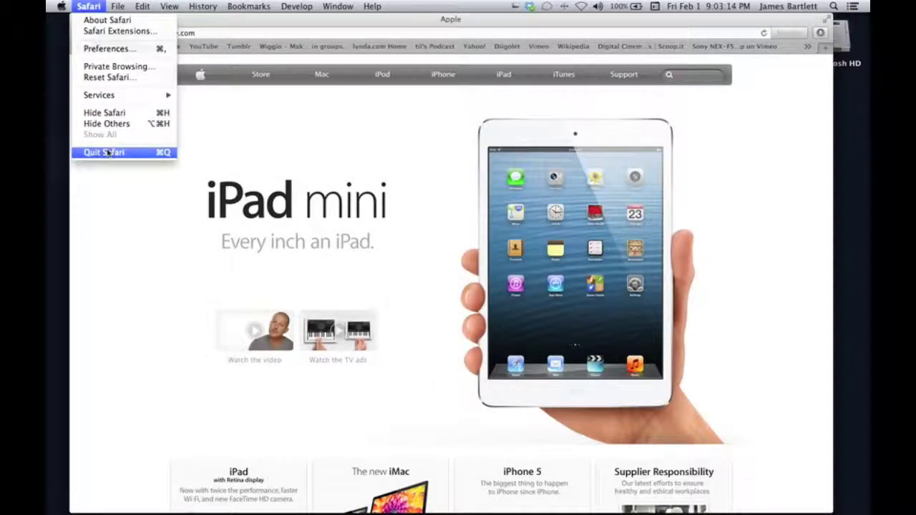
Quit and relaunch Safari to confirm it opens apple.com, browse to the Apple Store, reopen Preferences.
click(105, 152)
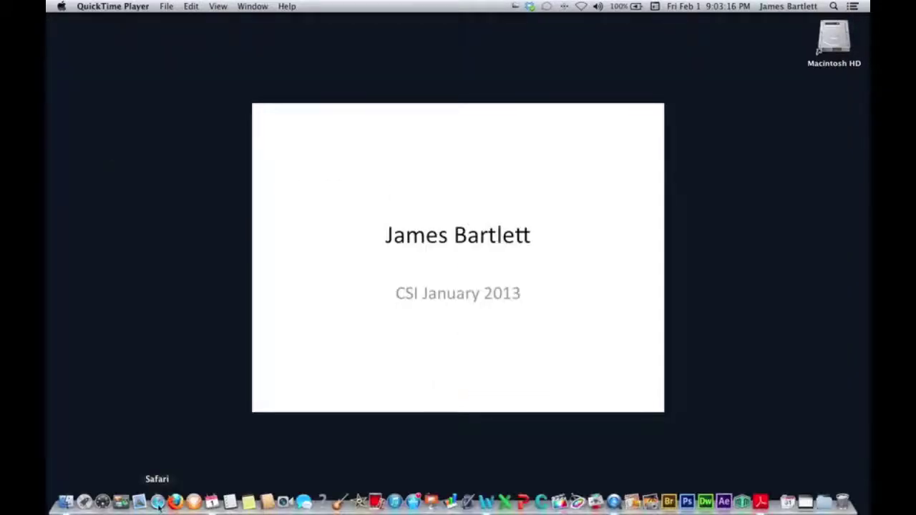
click(157, 502)
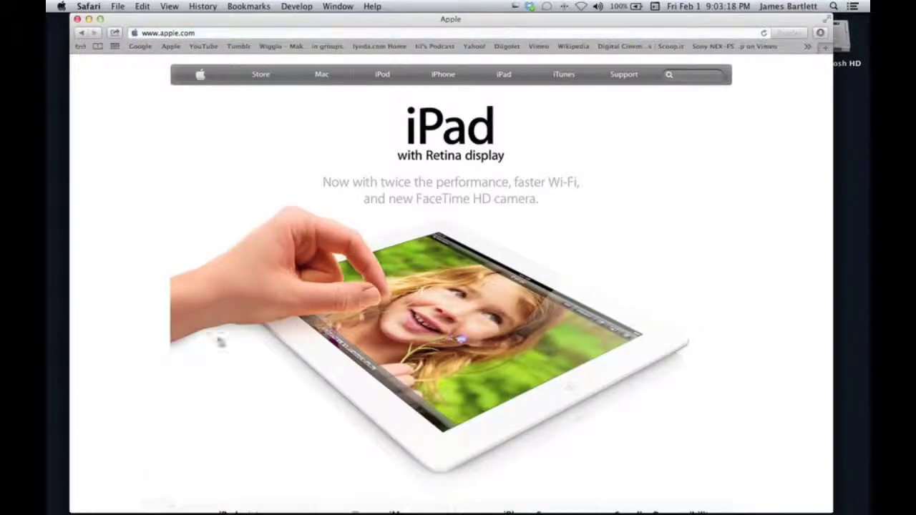
click(304, 75)
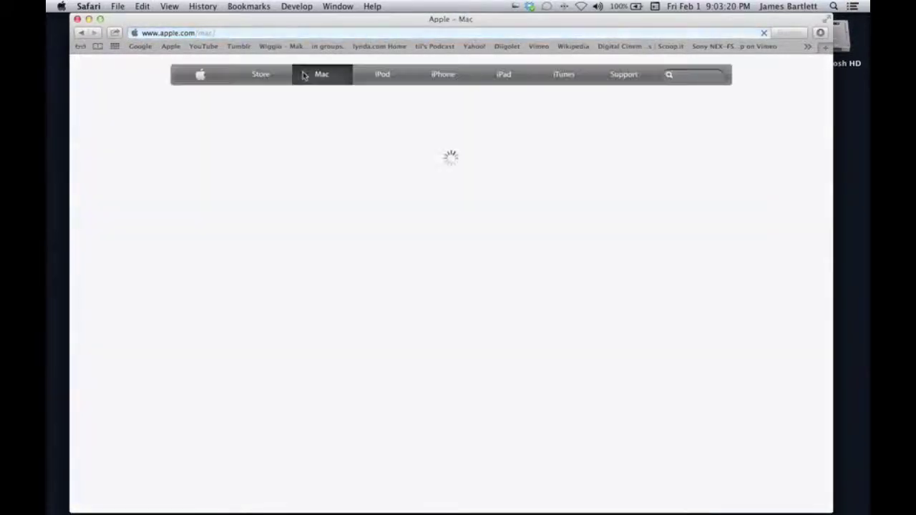
click(265, 76)
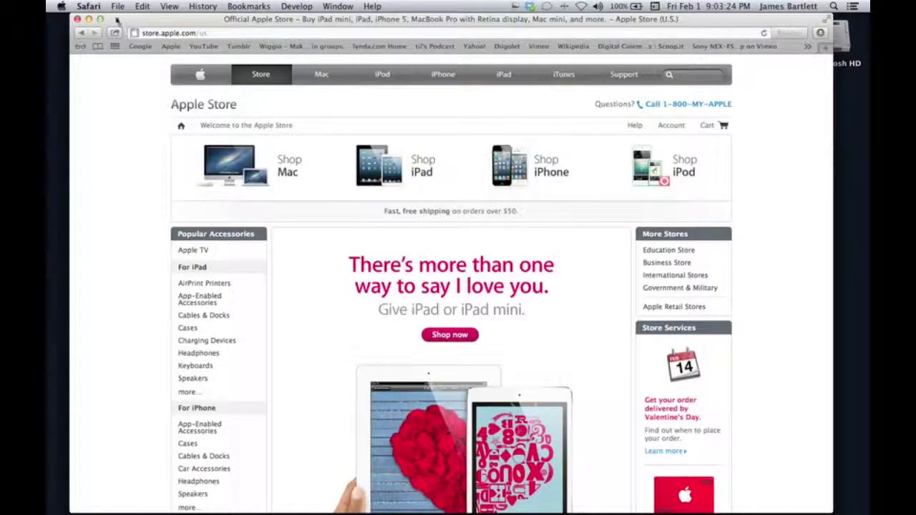
click(89, 6)
click(102, 50)
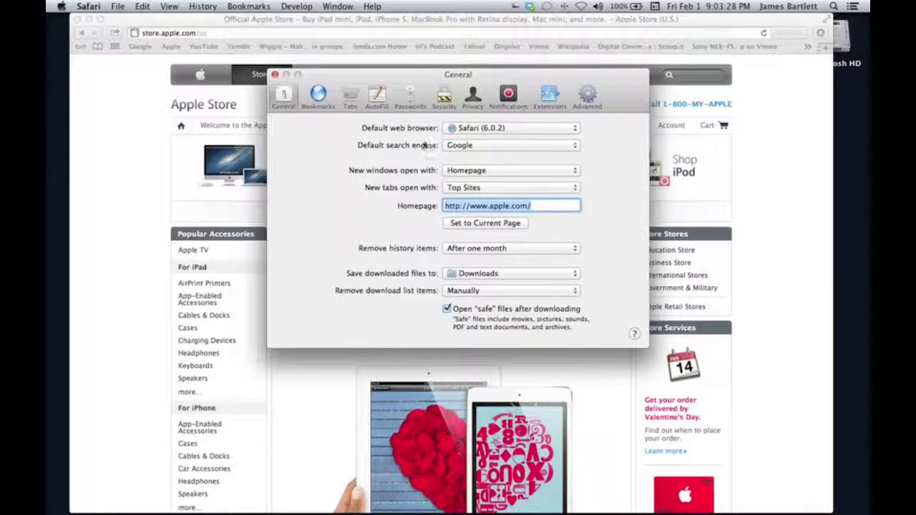
Keep Safari 6.0.2 as default browser, Google as search engine, new windows opening the homepage.
click(573, 134)
click(574, 129)
click(573, 147)
click(575, 148)
click(576, 171)
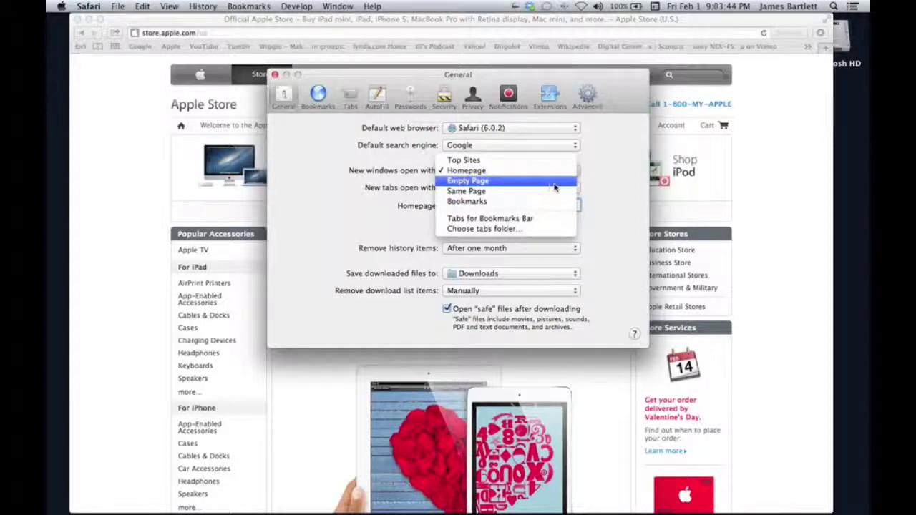
click(553, 173)
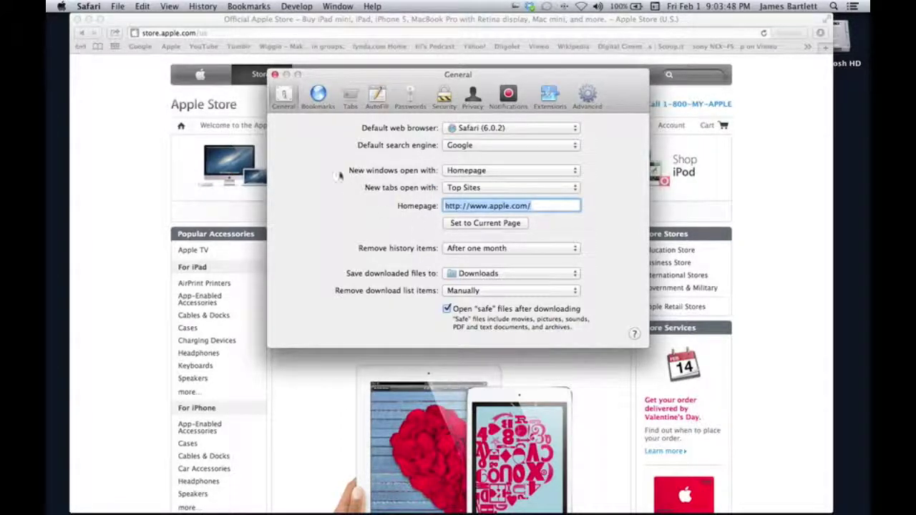
click(275, 75)
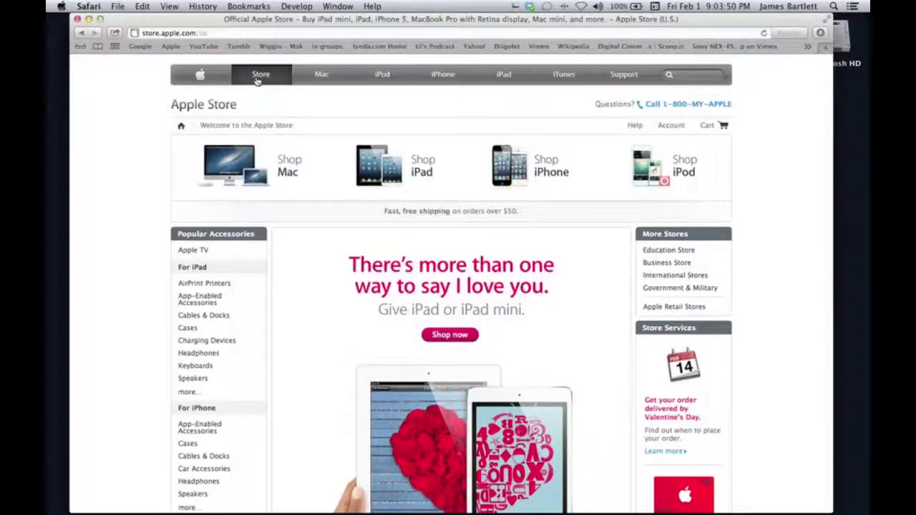
Load Google from the bookmarks, make it the homepage again, then quit Safari.
click(141, 46)
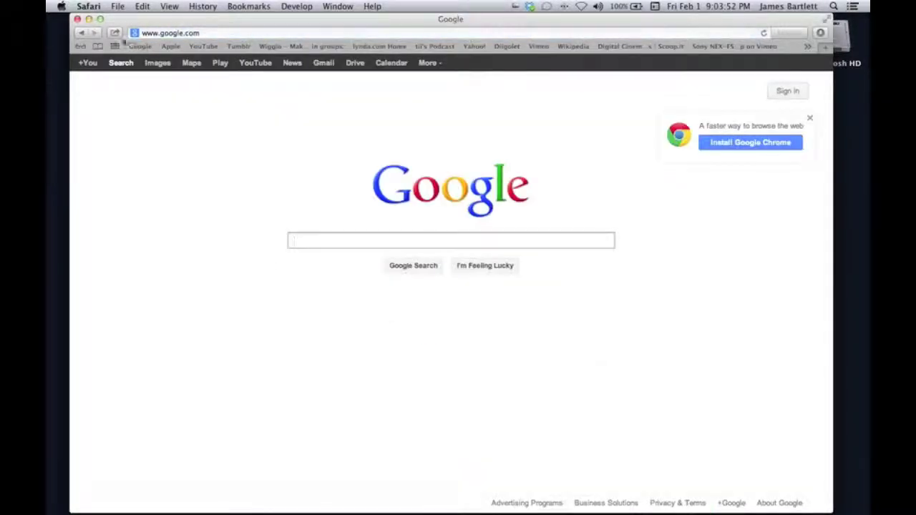
click(88, 6)
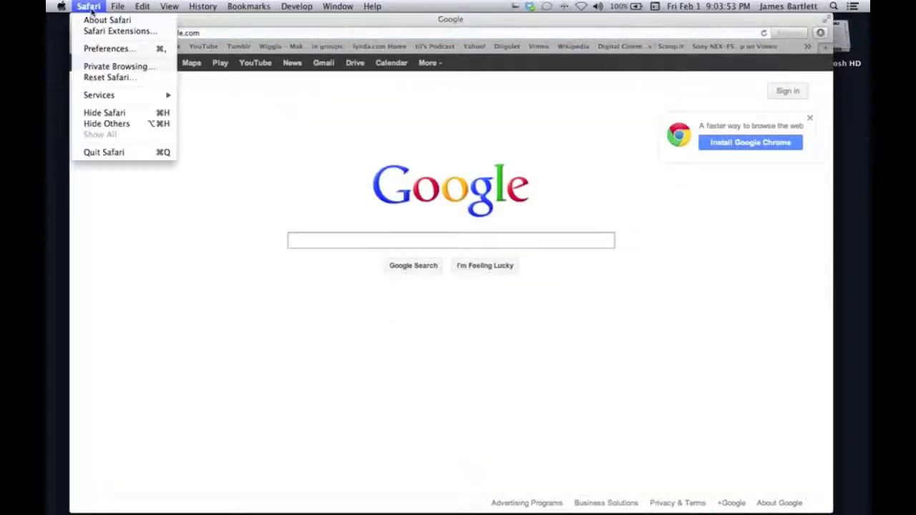
click(106, 49)
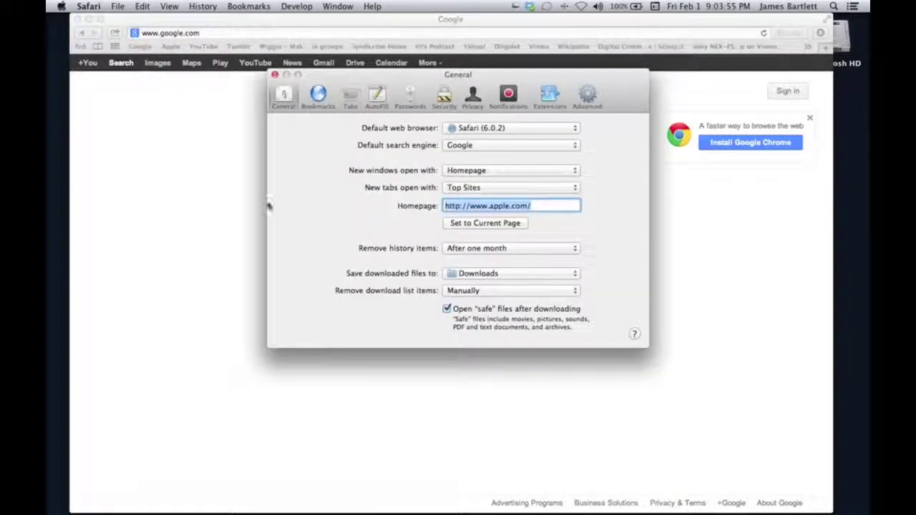
click(469, 223)
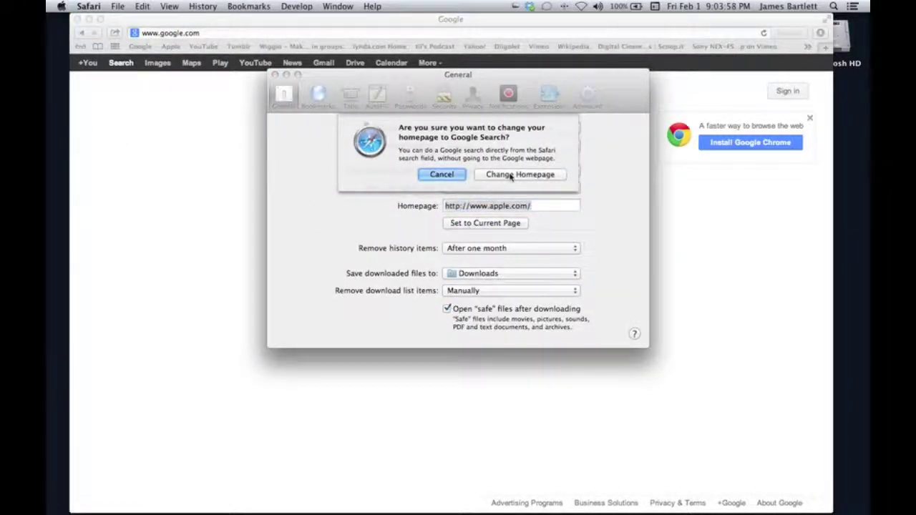
click(510, 175)
click(273, 75)
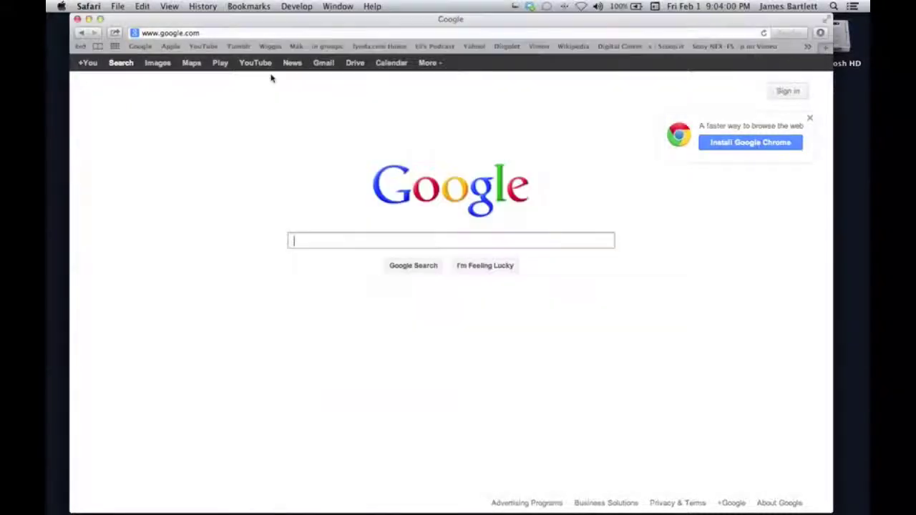
click(87, 6)
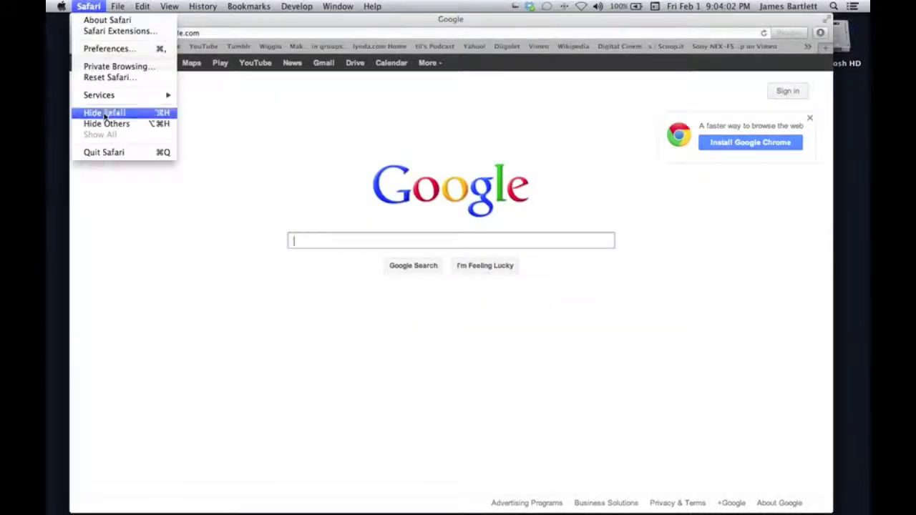
click(106, 151)
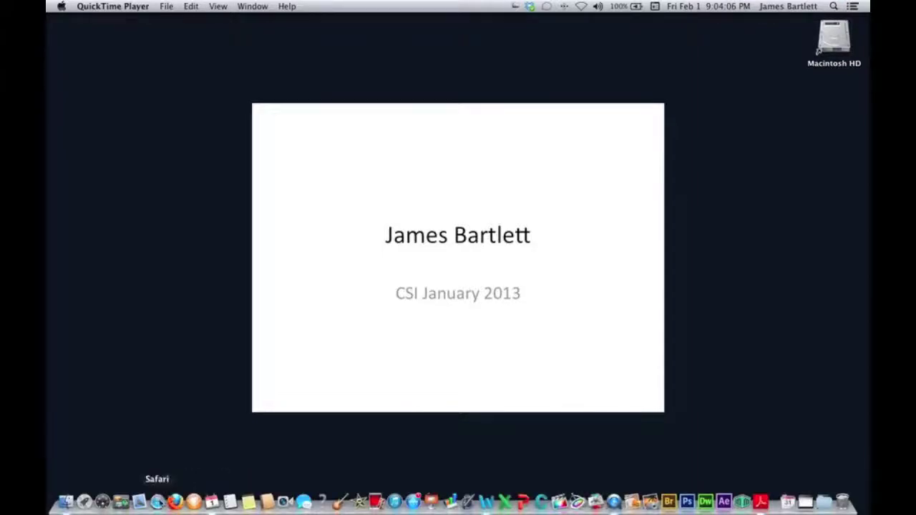
click(157, 502)
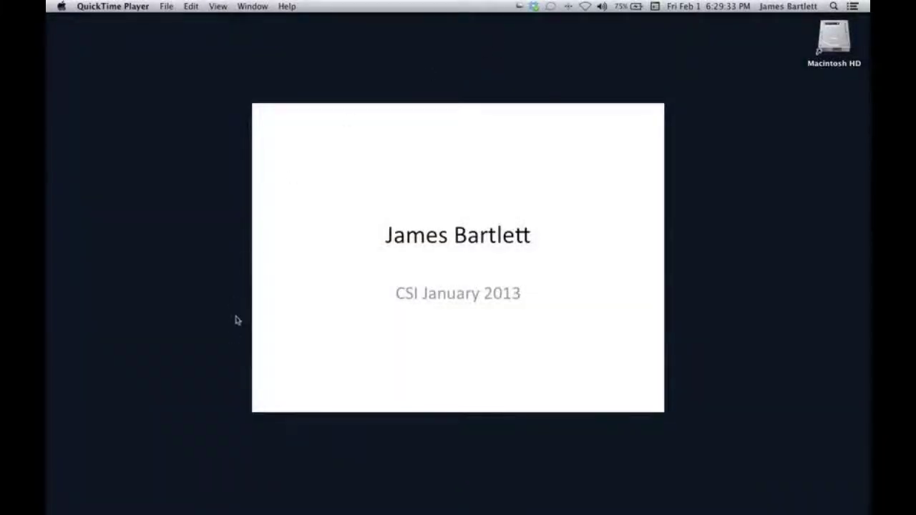
mouse_move(172, 502)
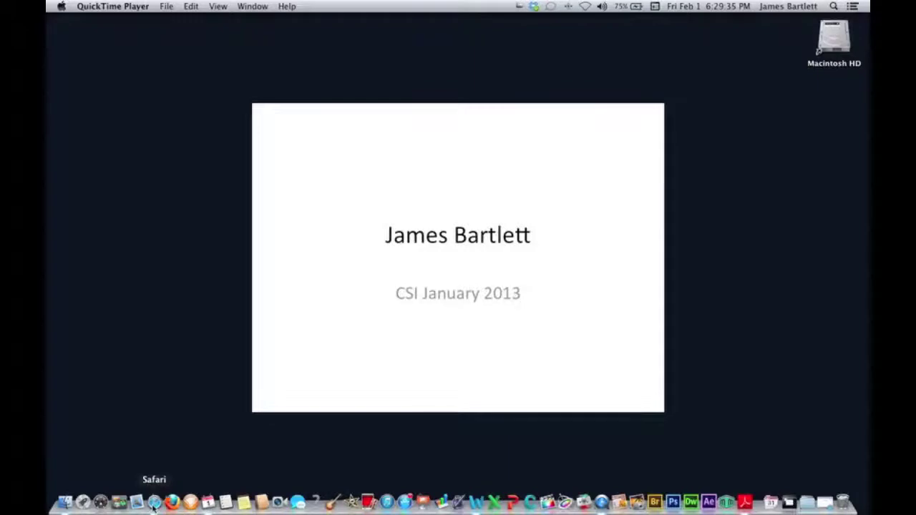
Launch Safari, search Google for 'Full sail', and open the Full Sail University result.
click(154, 502)
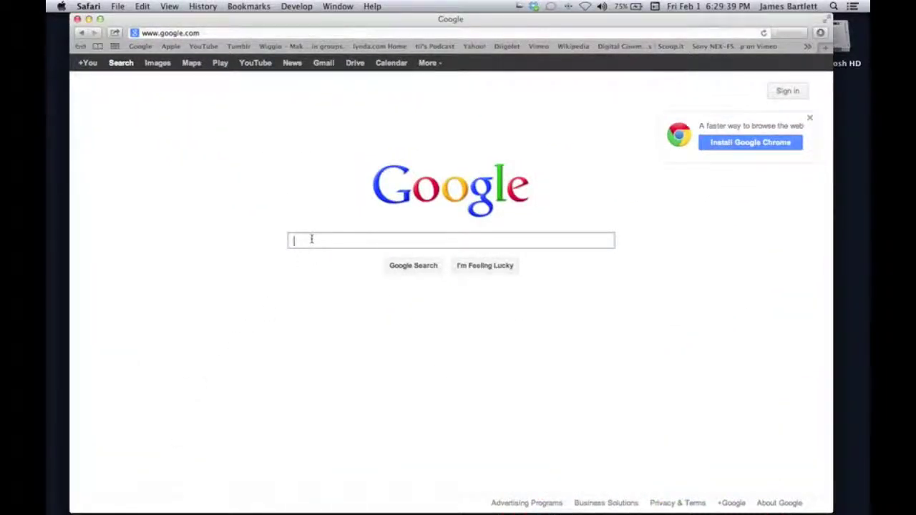
text(Full )
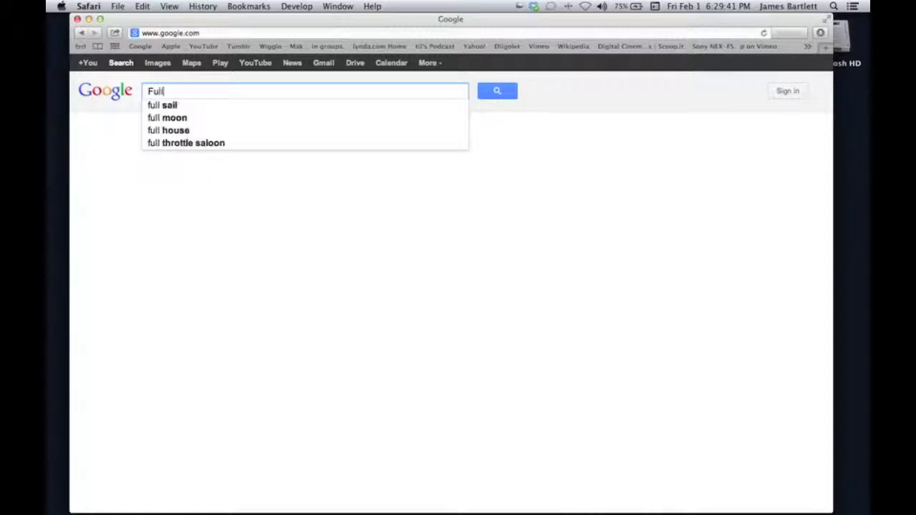
text(sail)
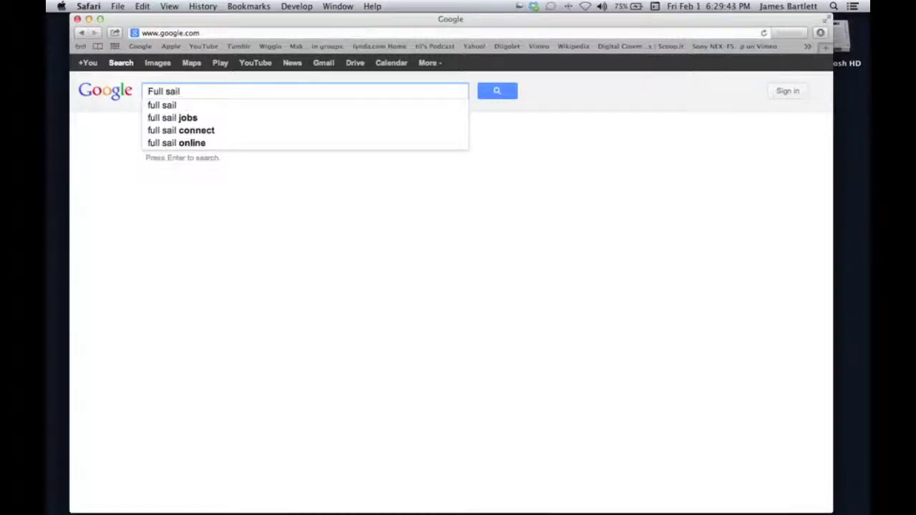
click(497, 91)
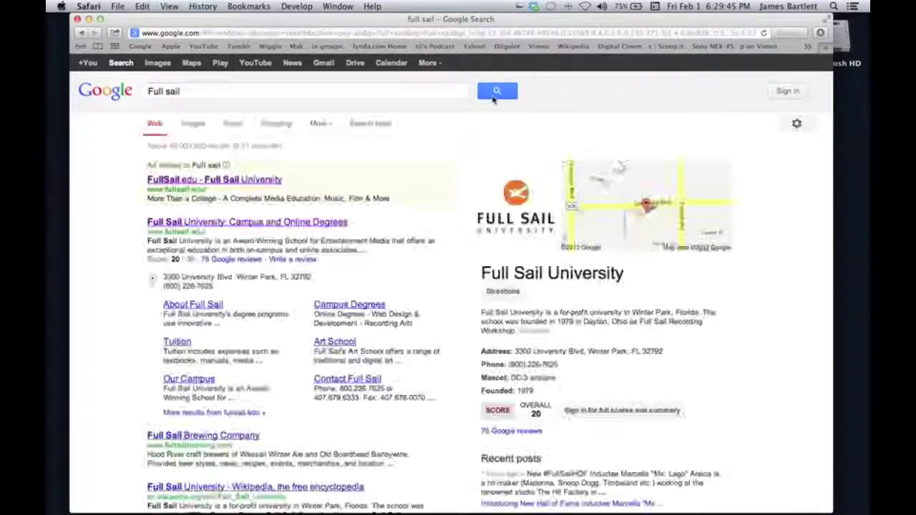
click(304, 225)
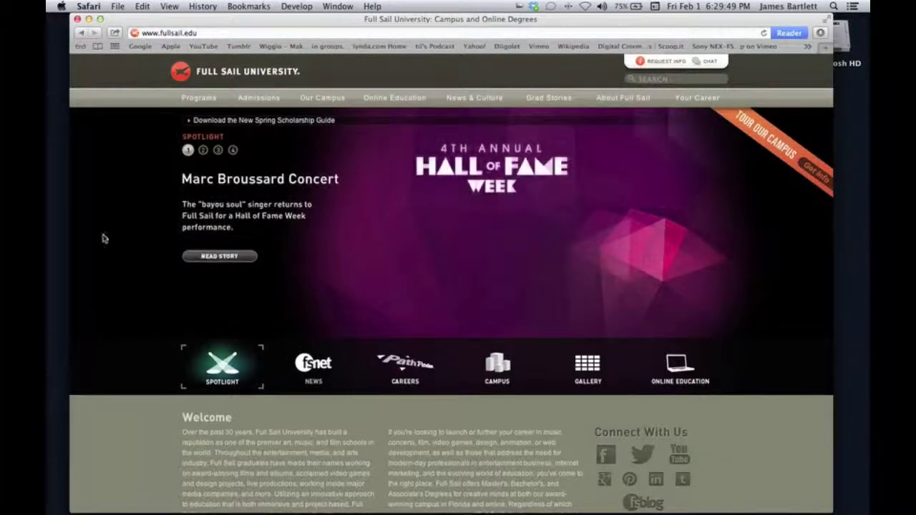
Add a Bookmarks Menu bookmark titled 'Full Sail University', then go back to Google.
click(249, 6)
click(262, 31)
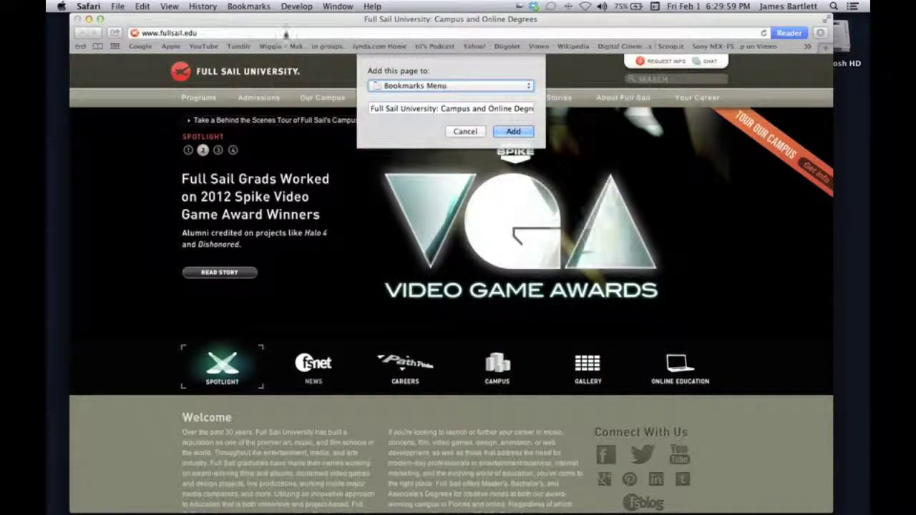
click(528, 93)
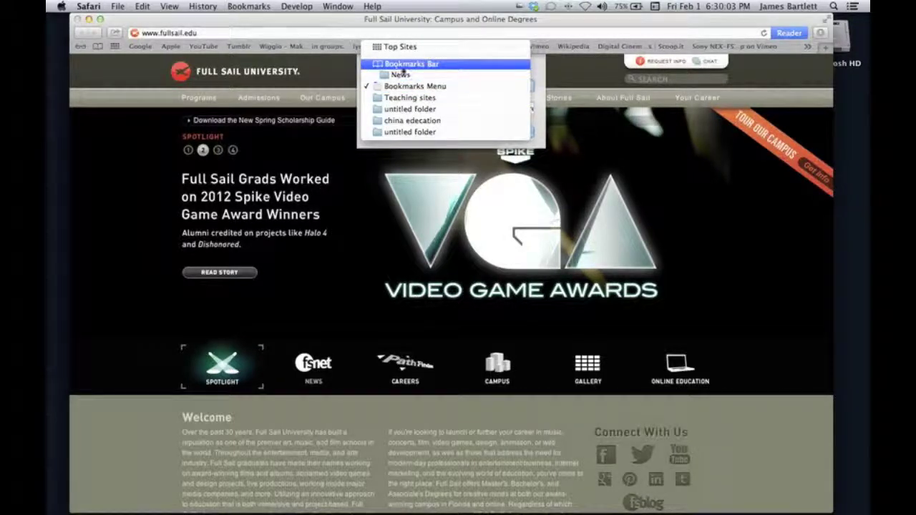
click(512, 19)
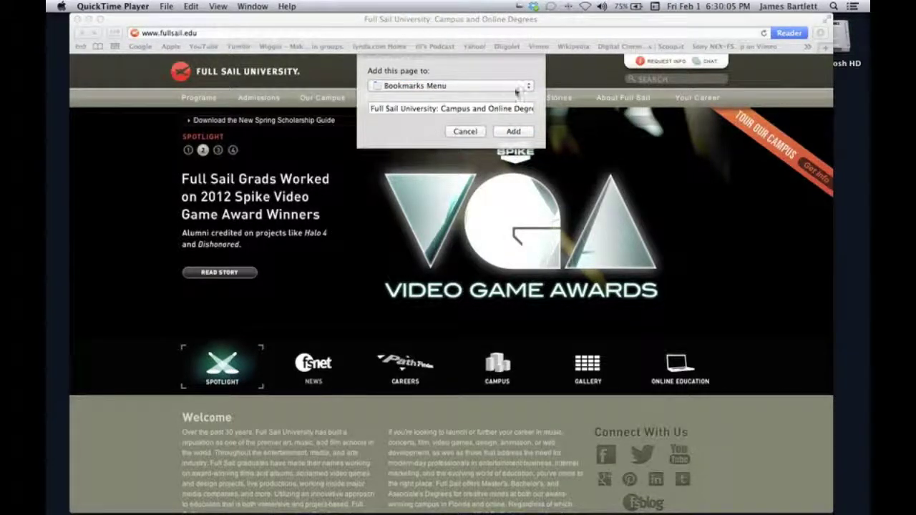
click(512, 95)
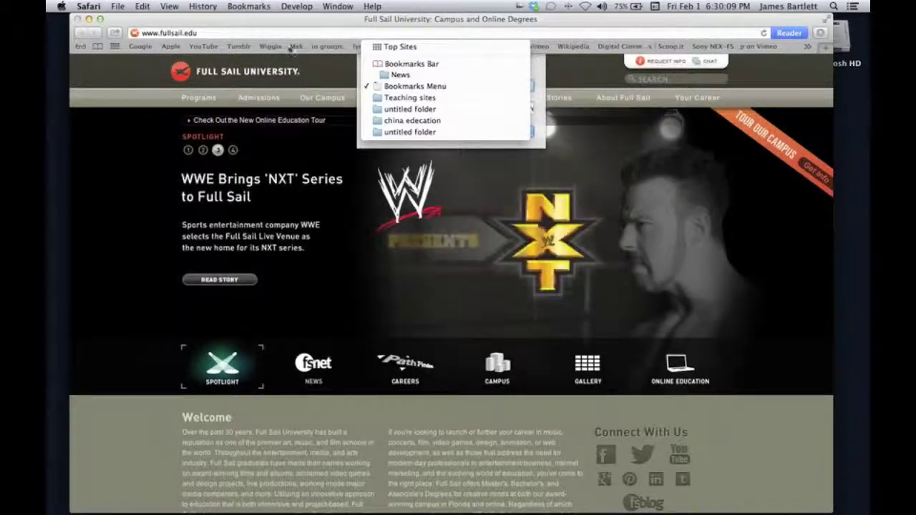
click(418, 88)
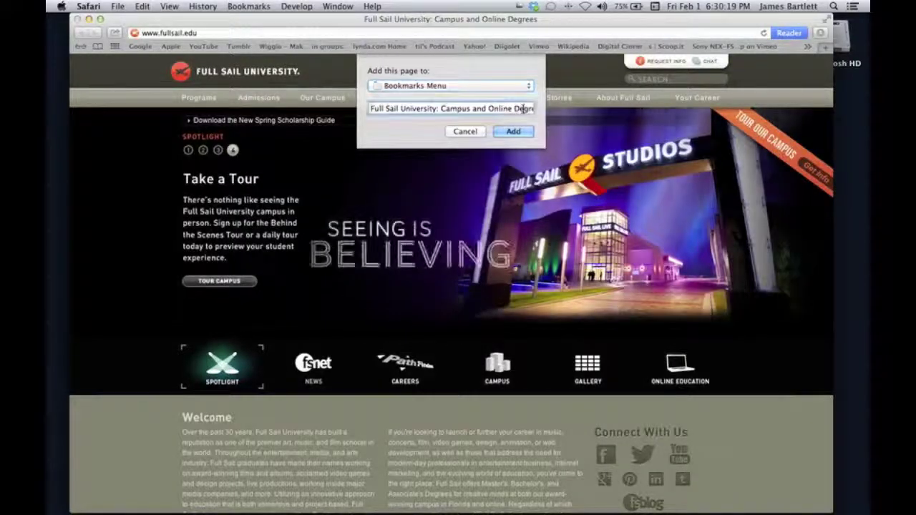
click(510, 108)
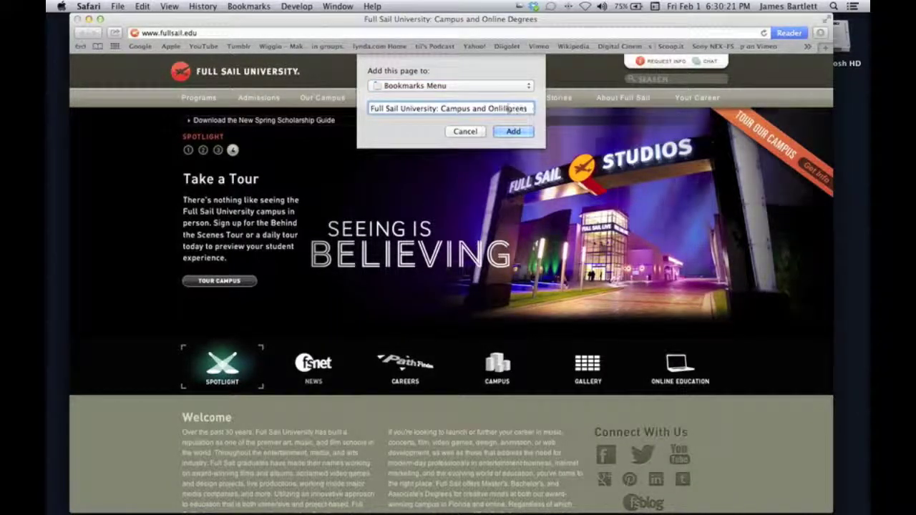
key(BackSpace)
key(BackSpace)
key(BackSpace)
key(BackSpace)
key(BackSpace)
key(BackSpace)
key(BackSpace)
key(BackSpace)
key(BackSpace)
key(BackSpace)
key(BackSpace)
key(BackSpace)
key(BackSpace)
key(BackSpace)
key(BackSpace)
key(BackSpace)
key(BackSpace)
key(BackSpace)
key(BackSpace)
key(BackSpace)
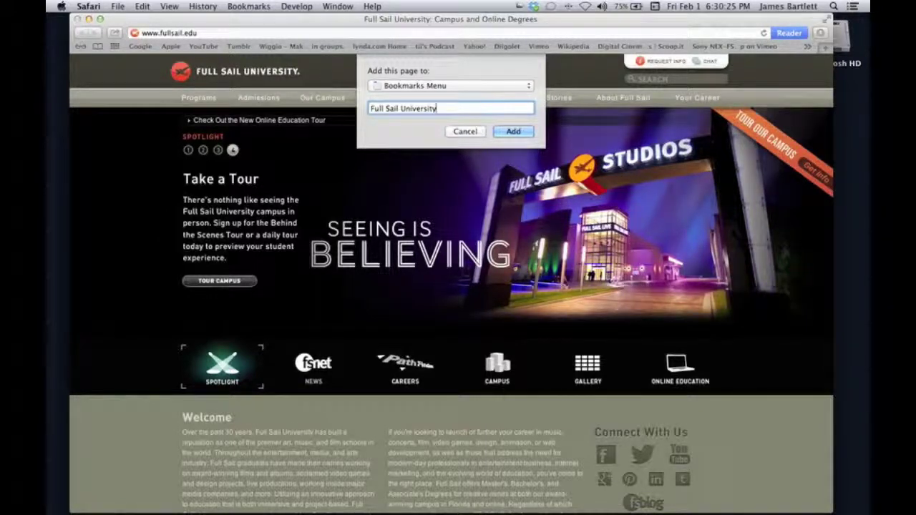
click(515, 131)
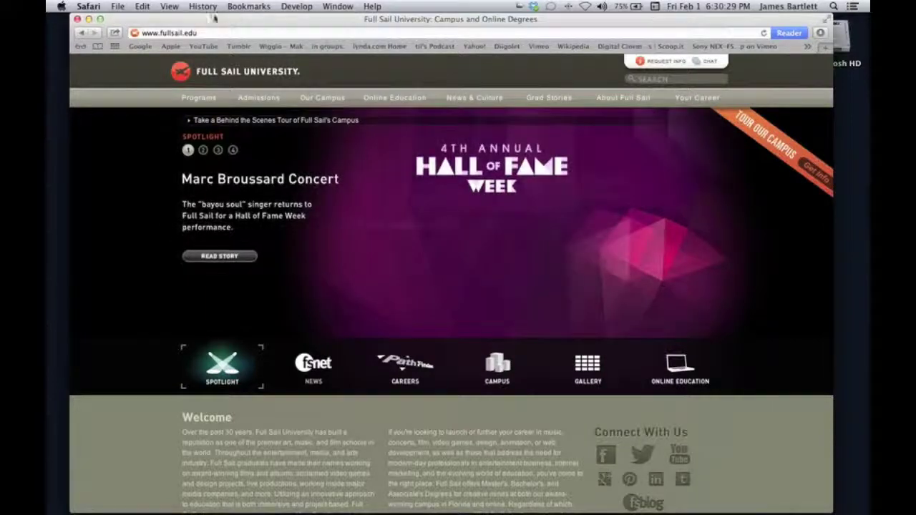
click(140, 47)
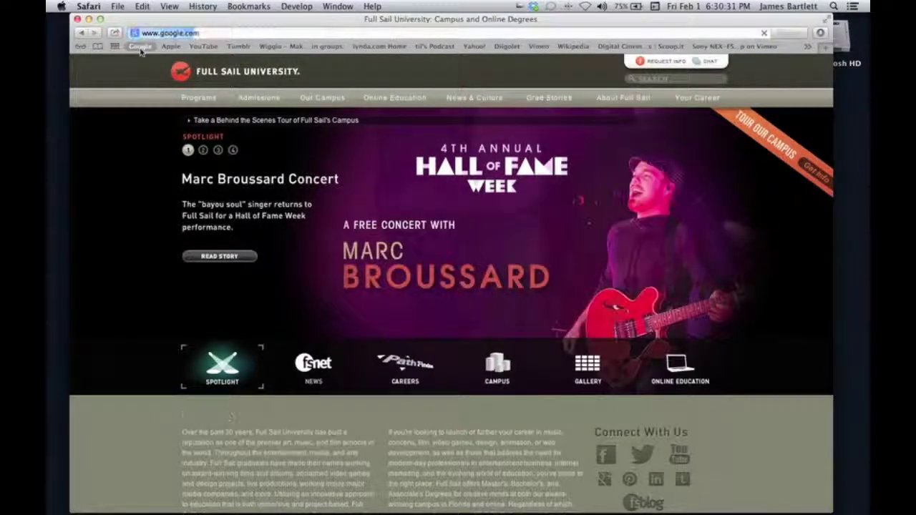
click(244, 7)
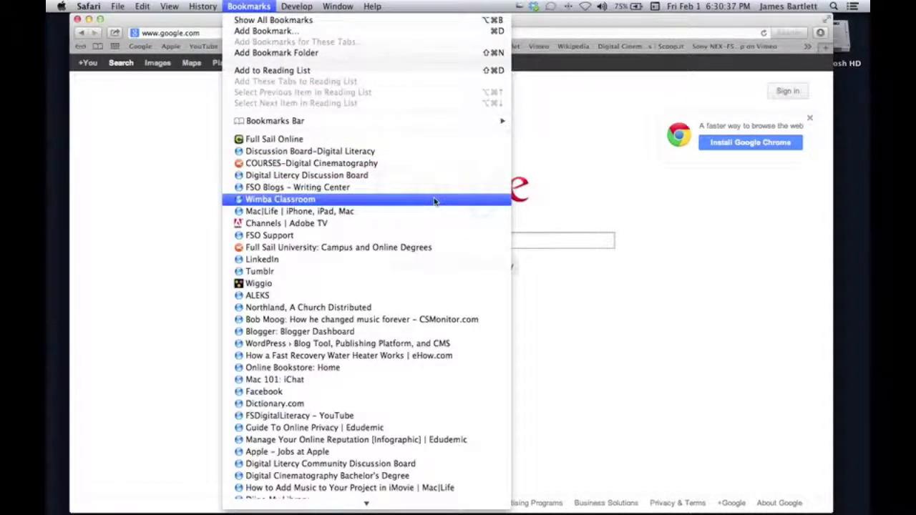
click(379, 247)
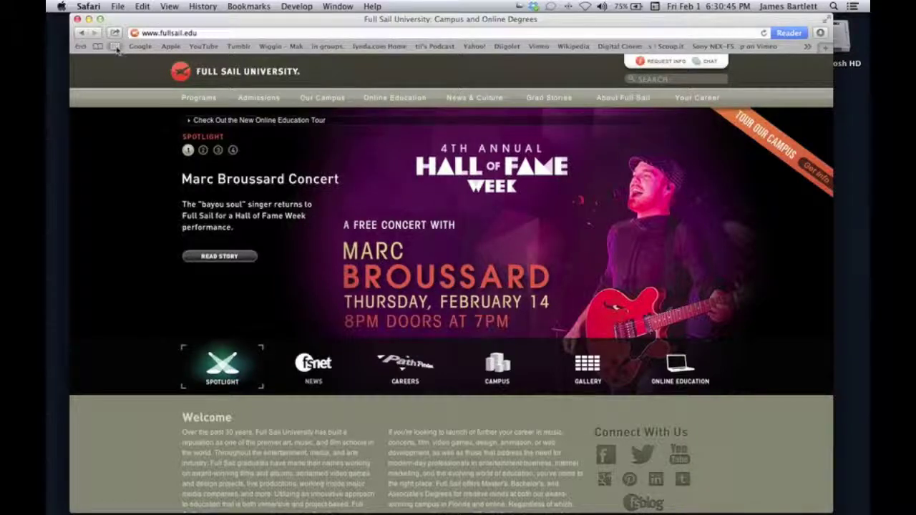
click(115, 48)
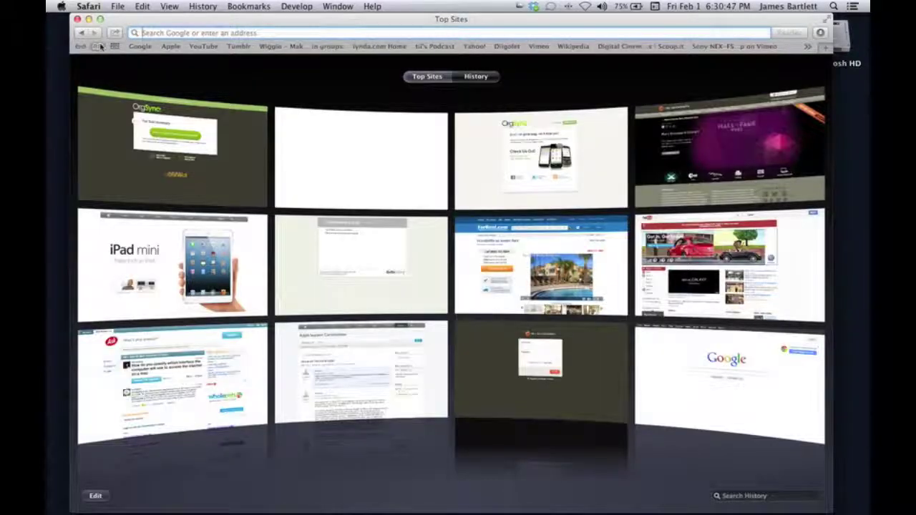
In the Bookmarks Menu library, delete the 'Full Sail University: Campus and Online Degrees' bookmark.
click(98, 47)
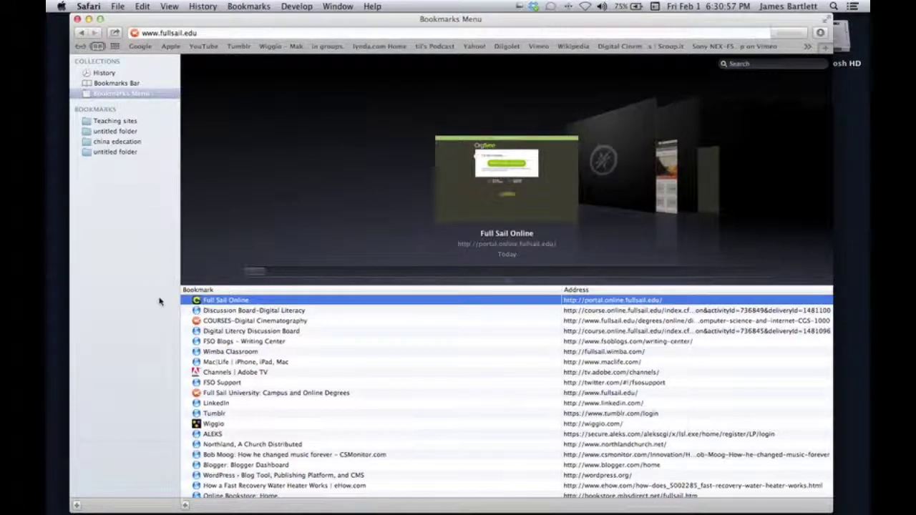
click(199, 395)
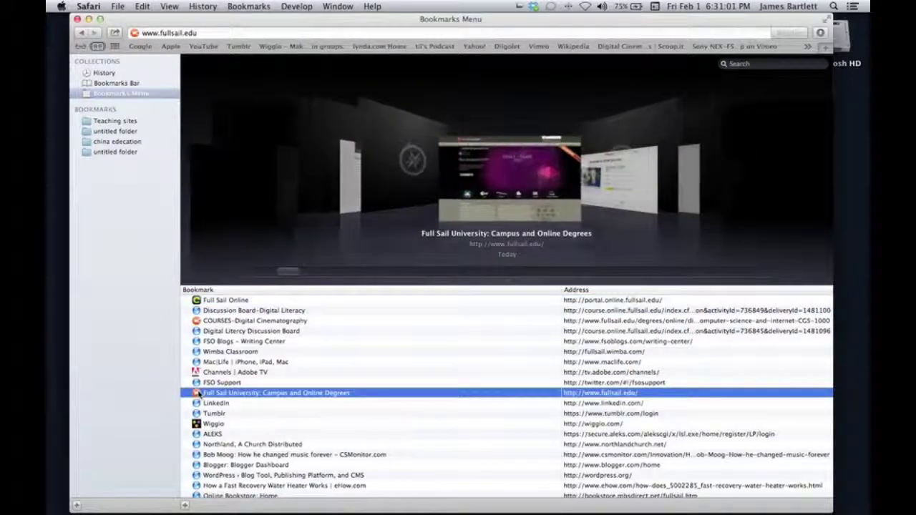
right_click(199, 394)
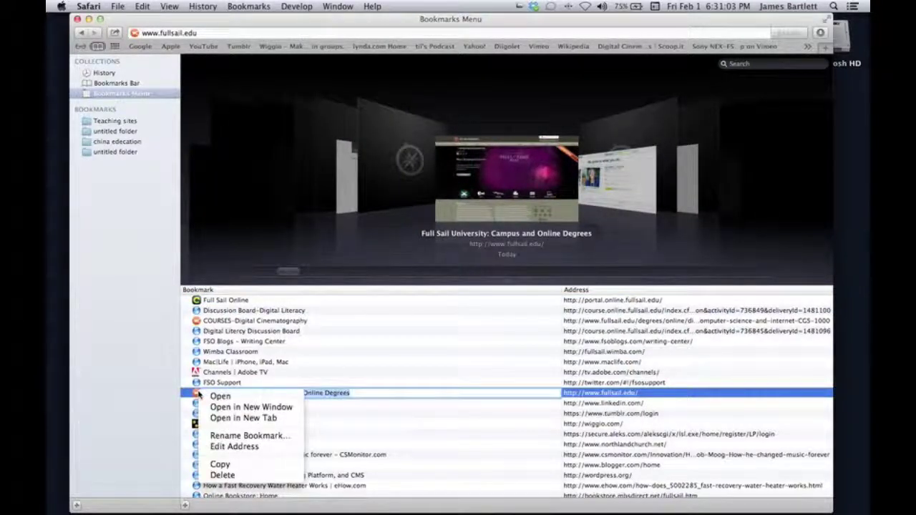
click(222, 475)
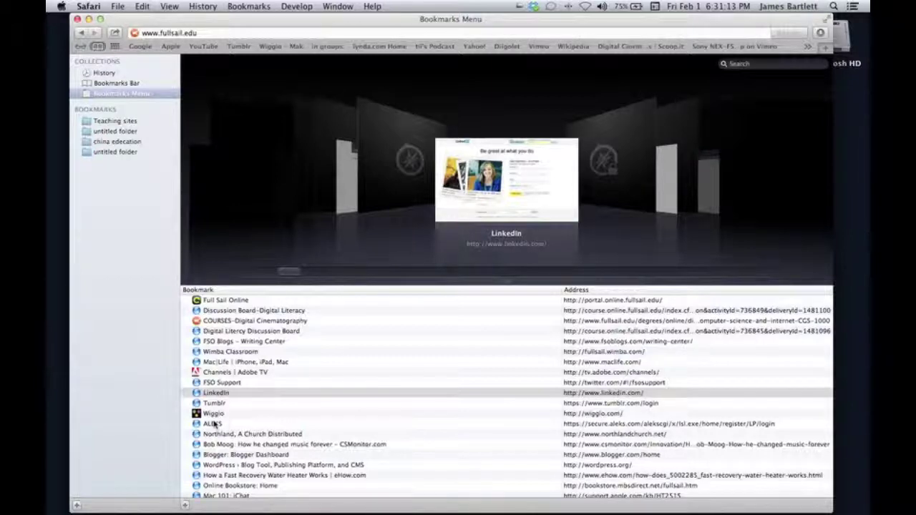
scroll(213, 425, up, 2)
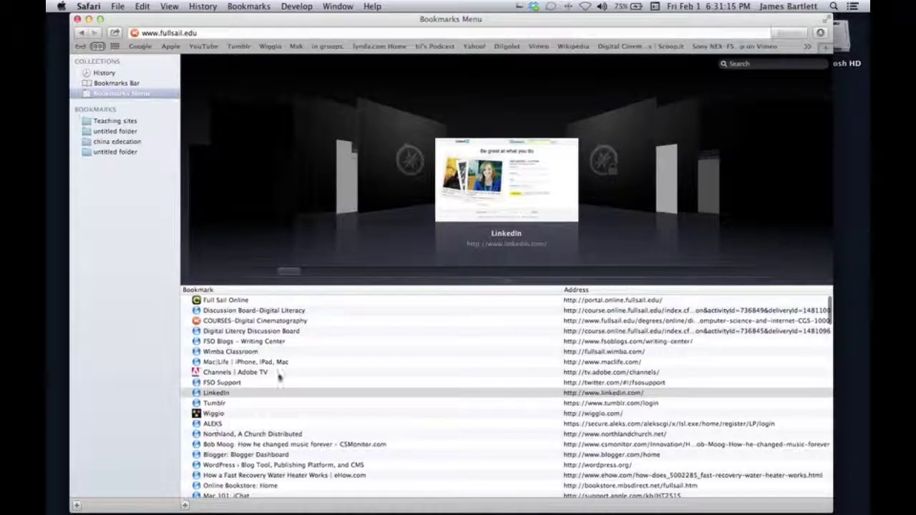